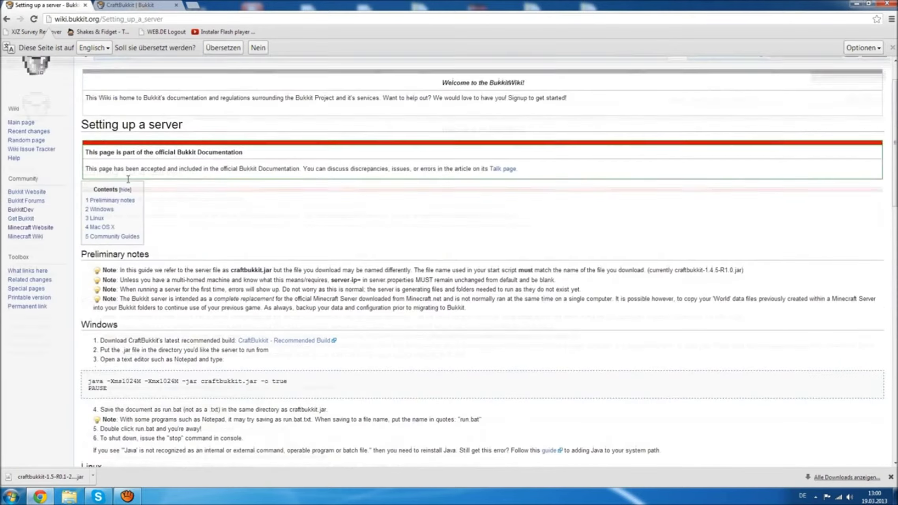
Start downloading the CraftBukkit Development Build 1.5-R0.1 from the Bukkit downloads page and discard the extra copy.
drag(81, 174, 182, 174)
click(6, 19)
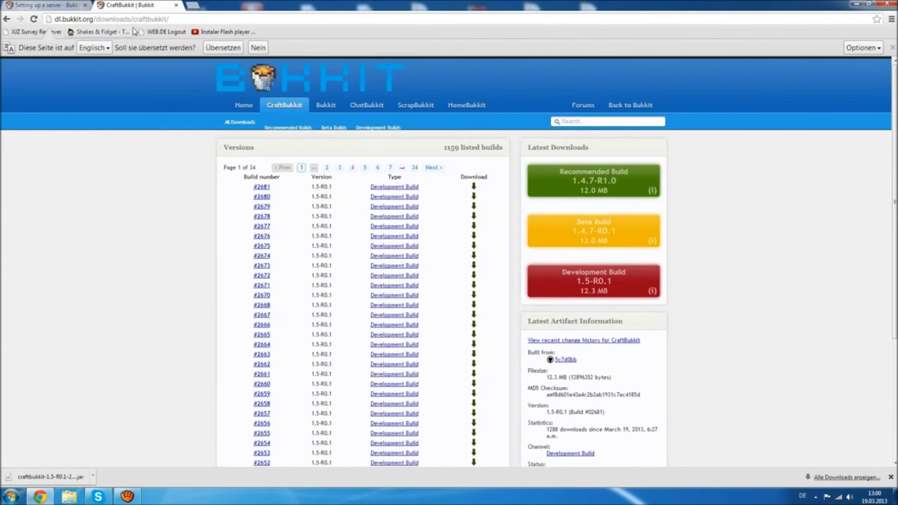
scroll(138, 101, down, 3)
click(568, 279)
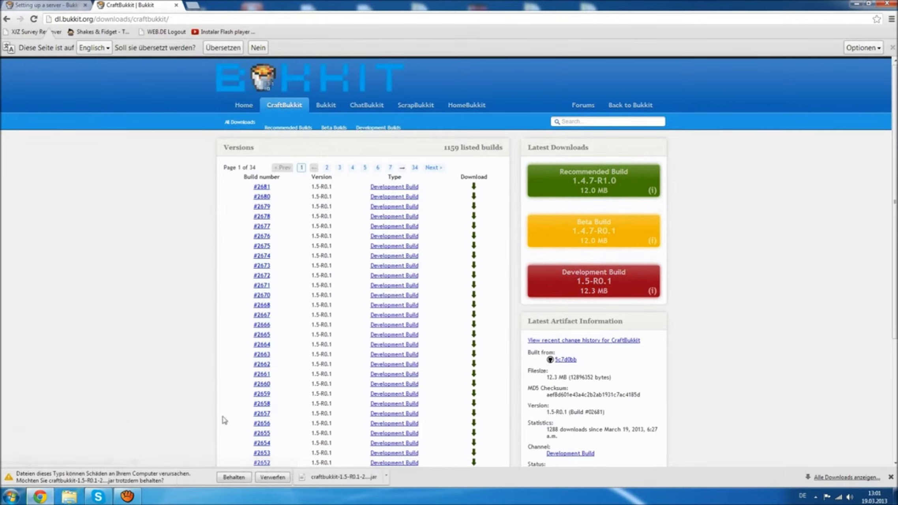
click(272, 477)
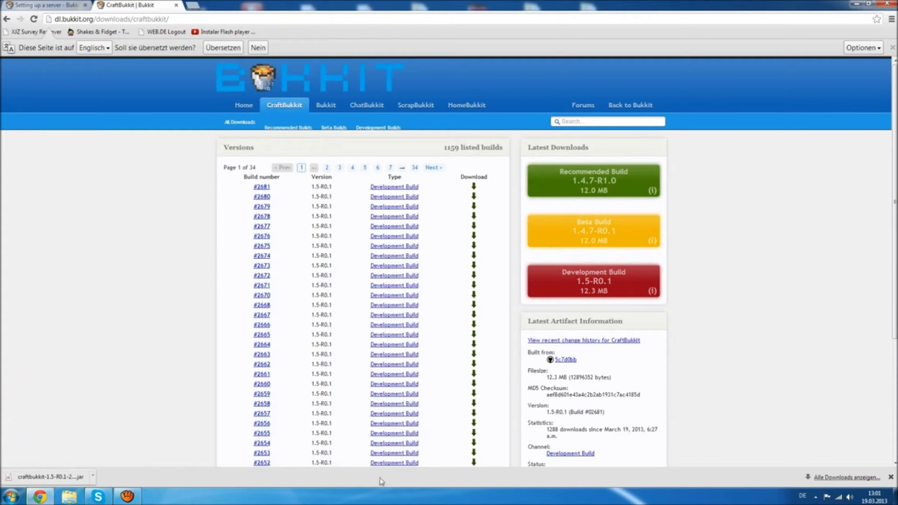
Show the already downloaded CraftBukkit jar in its folder and rename the file as craftbukkit.
click(92, 477)
click(122, 459)
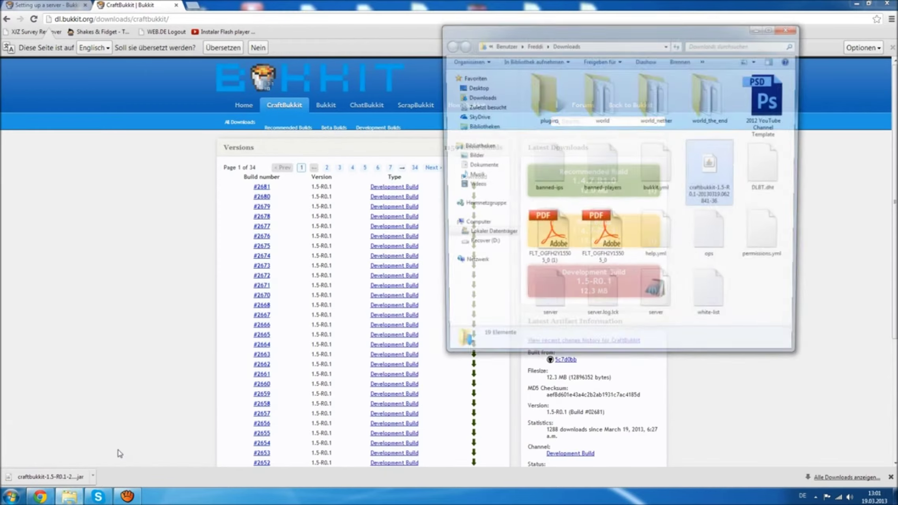
right_click(712, 183)
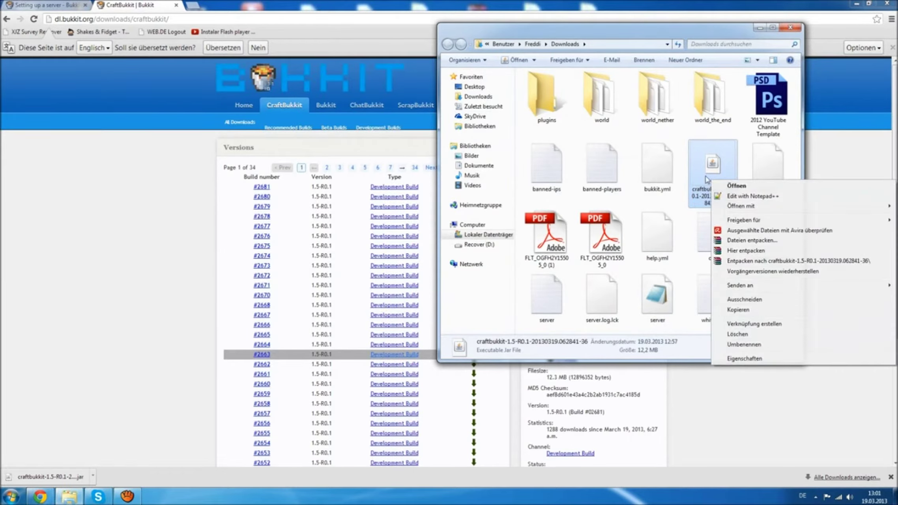
click(738, 341)
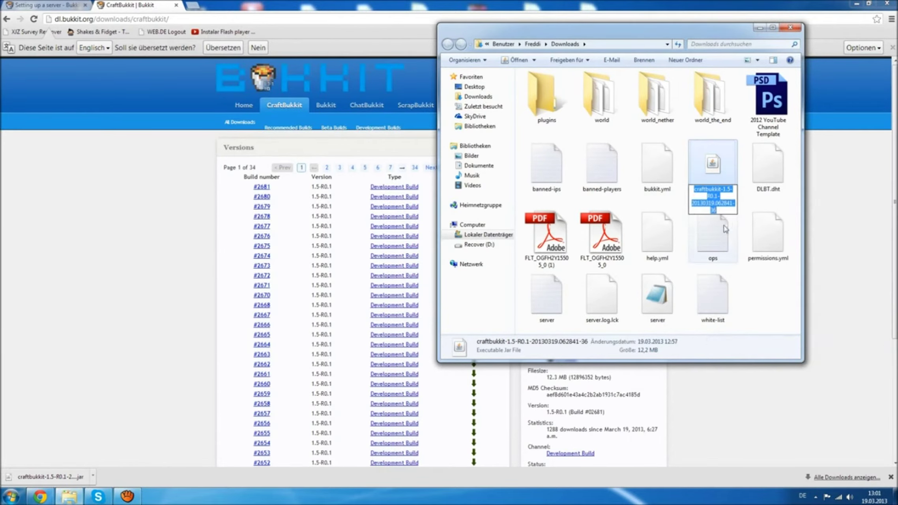
click(728, 211)
key(BackSpace)
key(BackSpace)
key(BackSpace)
key(BackSpace)
key(BackSpace)
key(BackSpace)
key(BackSpace)
key(BackSpace)
key(BackSpace)
key(BackSpace)
key(BackSpace)
key(BackSpace)
key(BackSpace)
key(BackSpace)
key(BackSpace)
key(BackSpace)
key(BackSpace)
key(BackSpace)
key(BackSpace)
key(BackSpace)
key(BackSpace)
key(BackSpace)
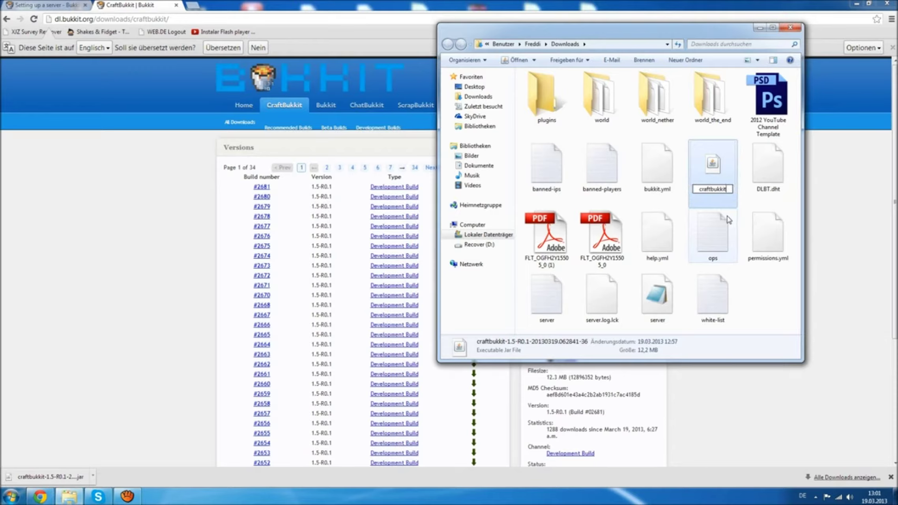
key(Return)
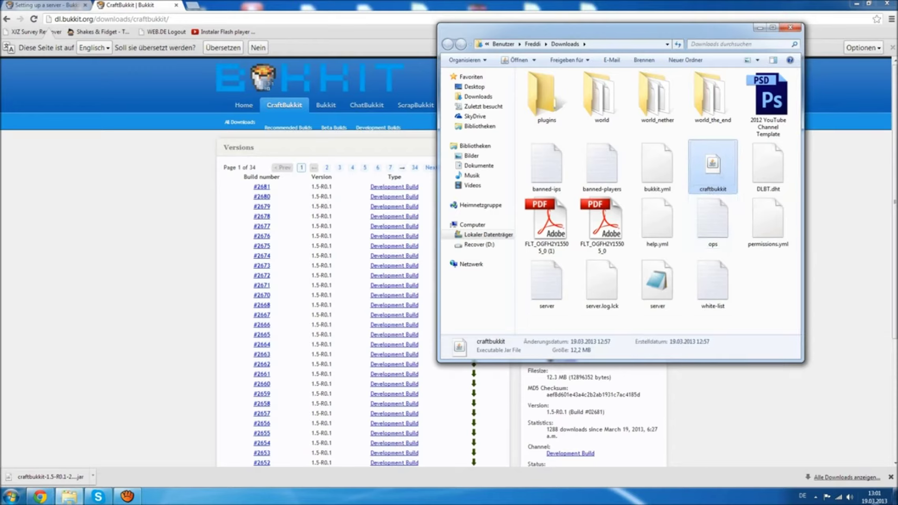
Move the craftbukkit file to the desktop and create a desktop folder named Minecraft Server.
drag(712, 166, 399, 218)
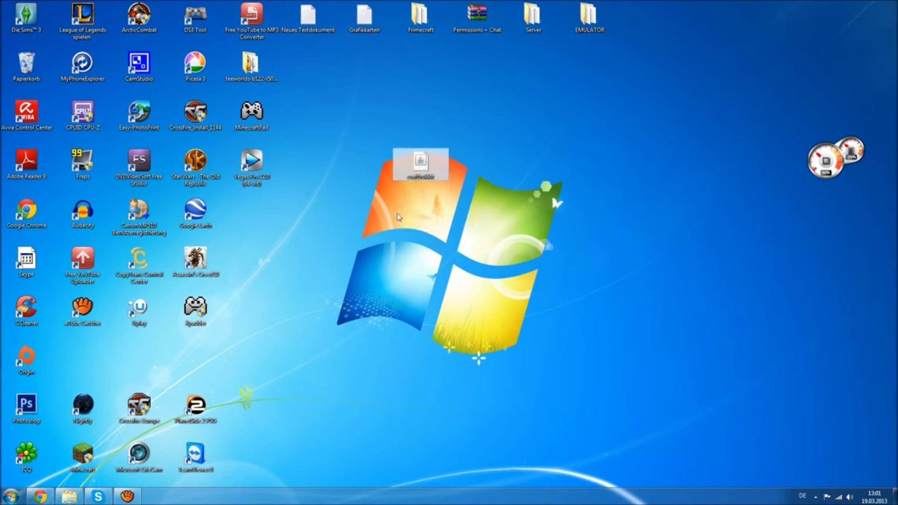
right_click(299, 228)
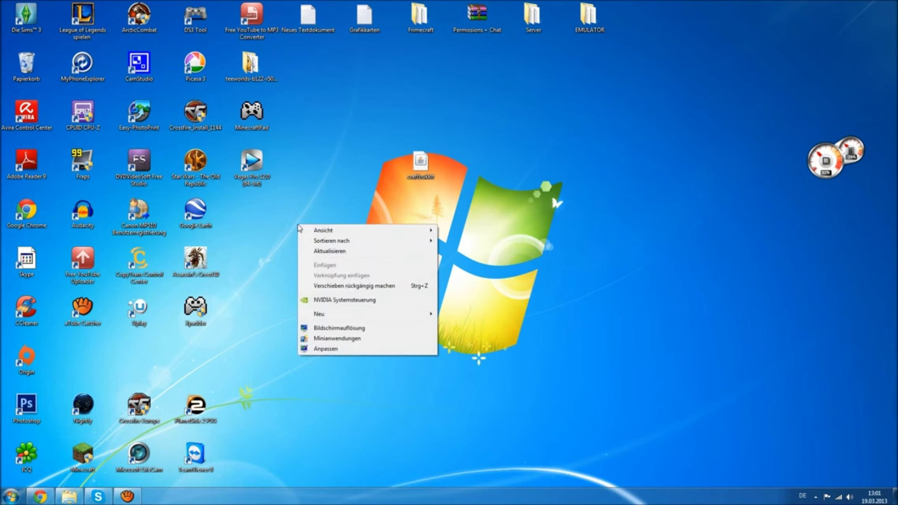
mouse_move(336, 314)
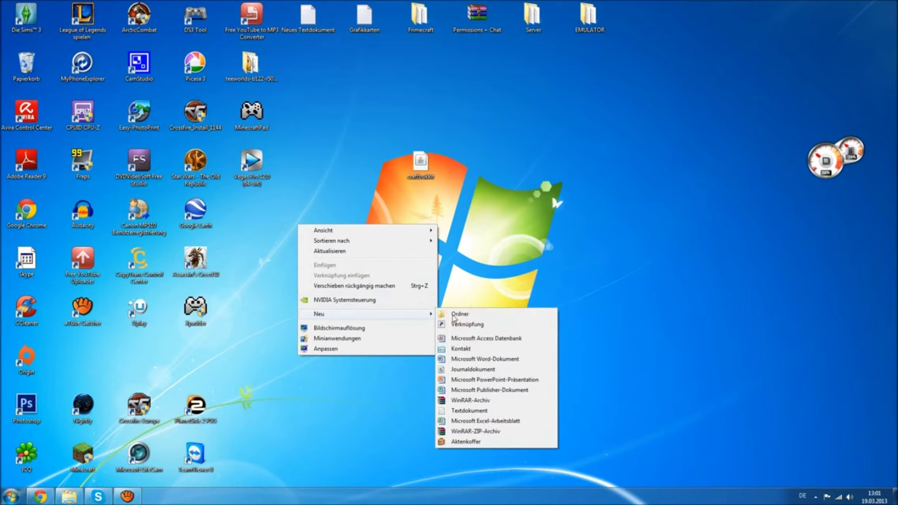
click(464, 314)
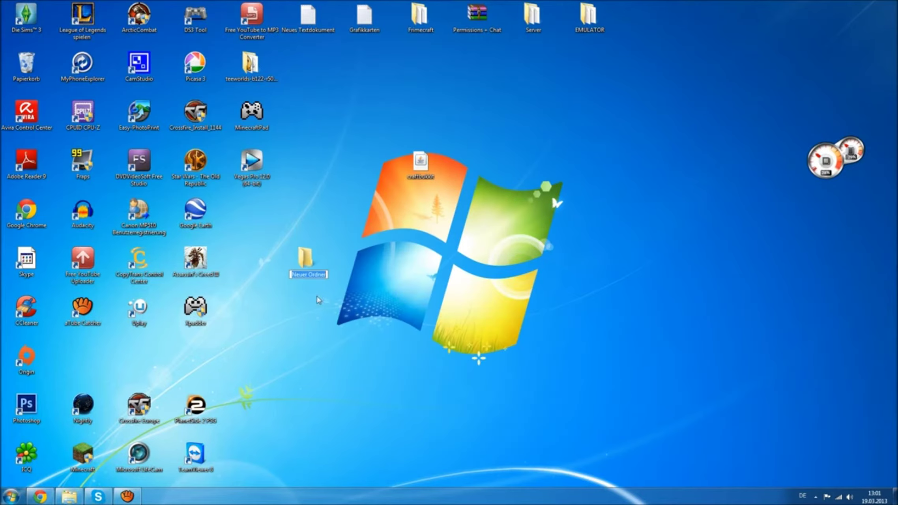
text(Minecraft Server)
key(Return)
Move the craftbukkit file from the desktop into the Minecraft Server folder and open that folder.
drag(333, 119, 509, 225)
drag(420, 162, 302, 278)
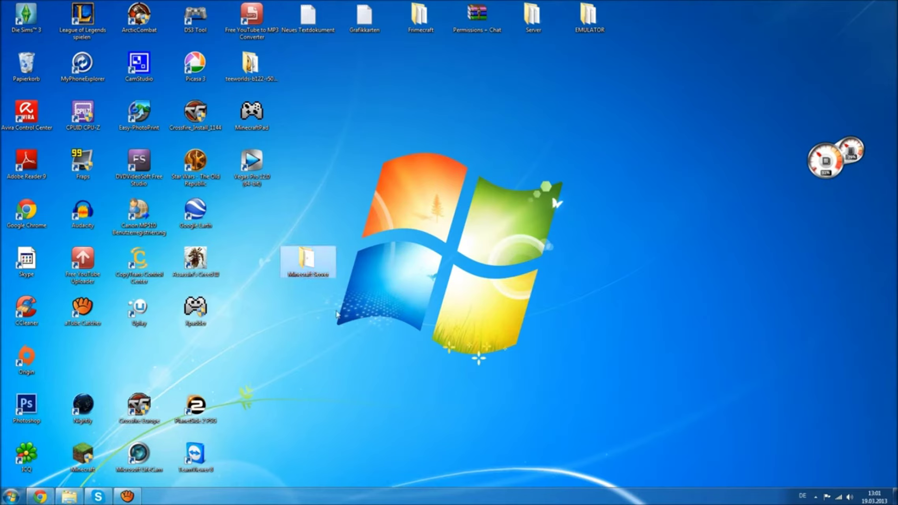
double_click(298, 257)
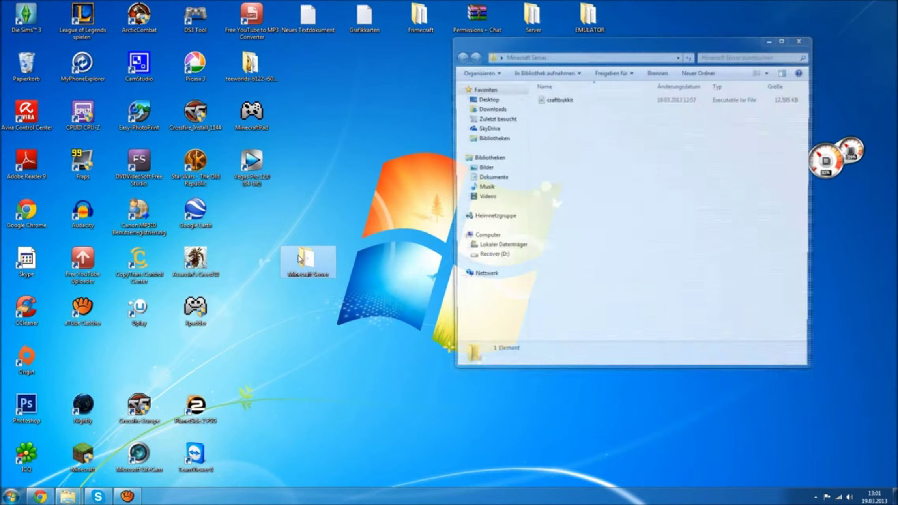
Switch to Chrome and examine the start scripts for Windows, Linux and Mac OS X in the wiki's server setup guide.
click(40, 498)
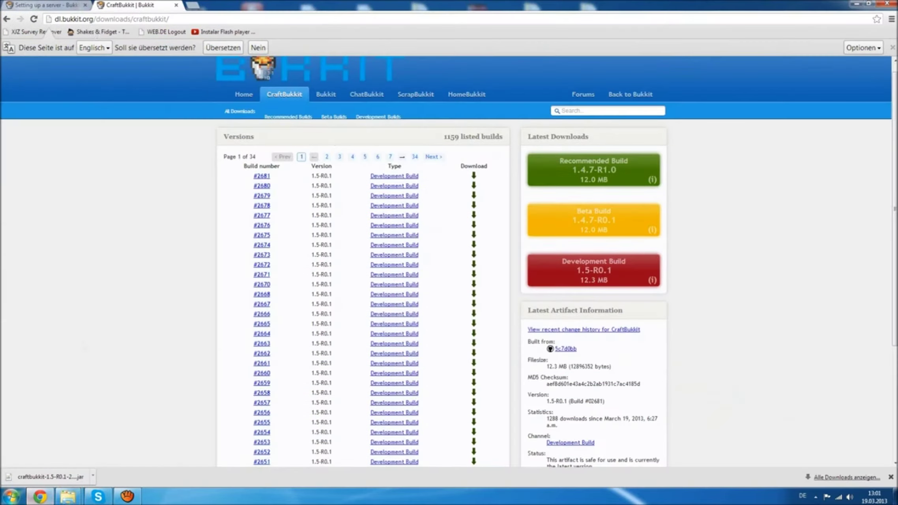
click(73, 6)
scroll(414, 237, down, 5)
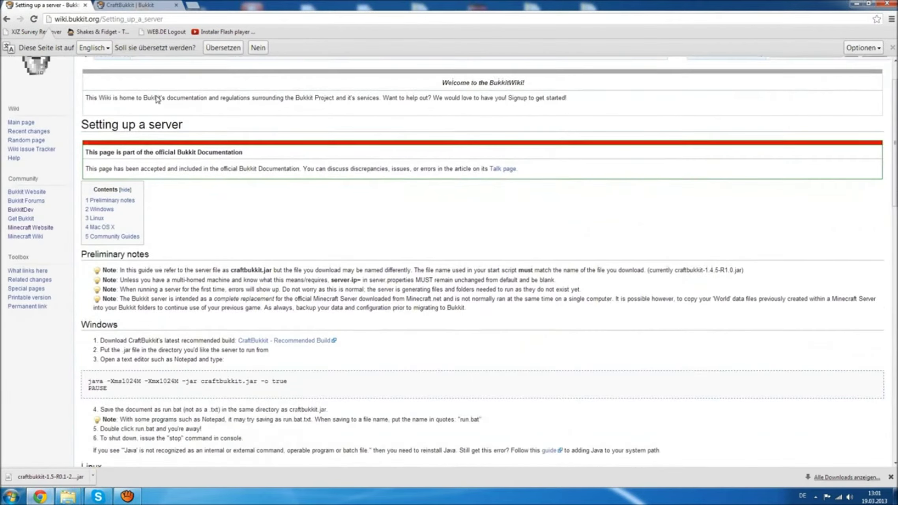
scroll(415, 239, up, 5)
scroll(407, 230, down, 2)
scroll(406, 227, down, 3)
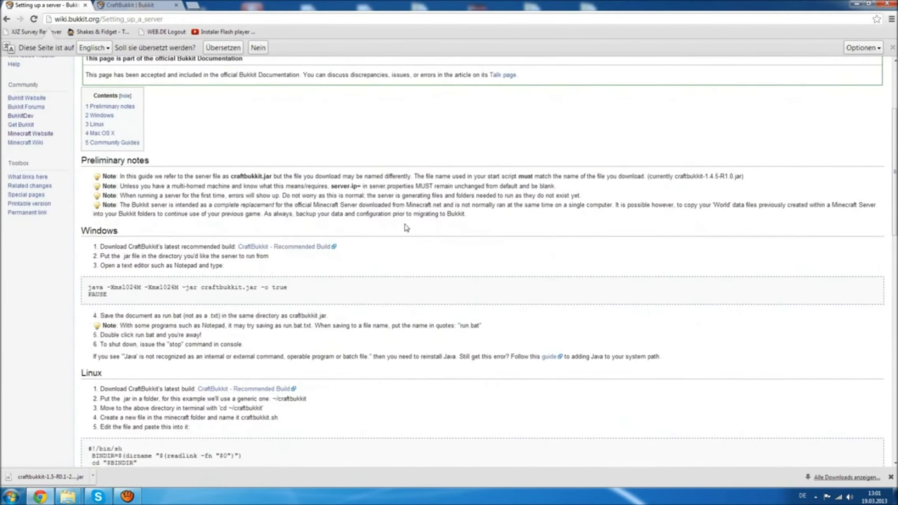
scroll(222, 188, down, 1)
scroll(222, 187, down, 3)
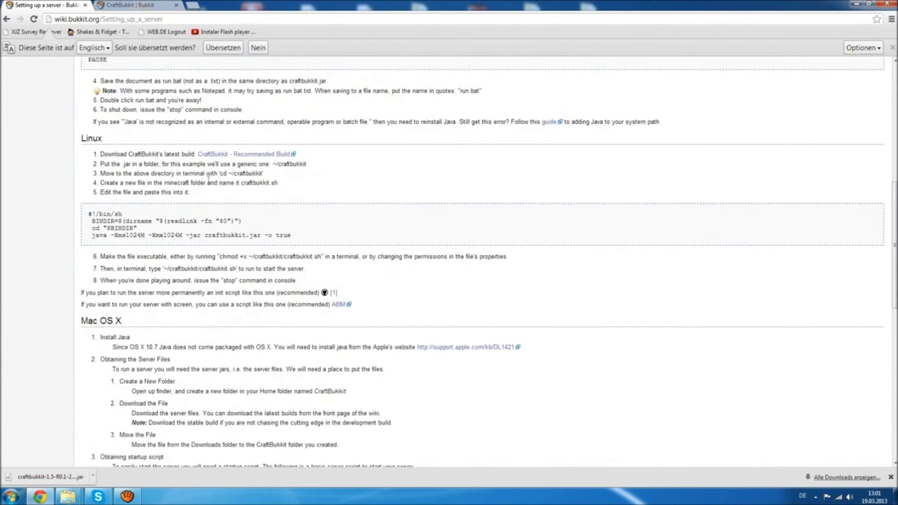
scroll(197, 186, up, 6)
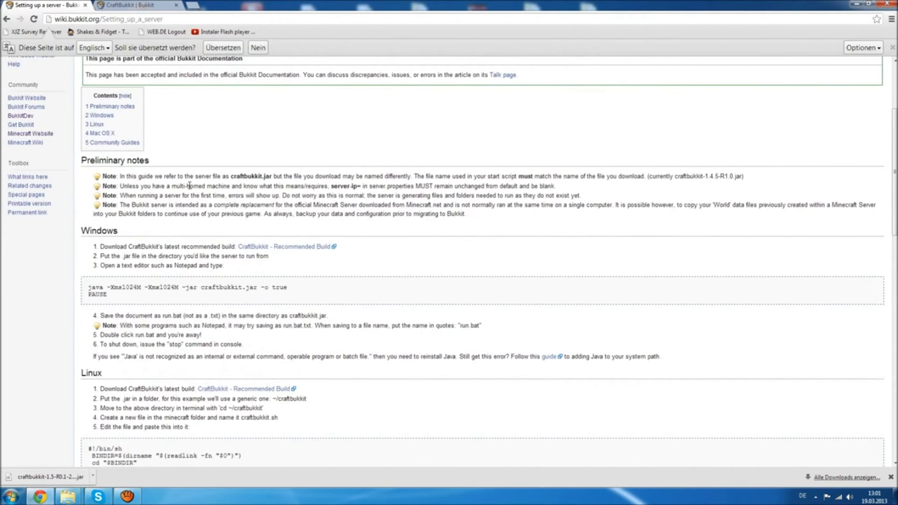
drag(87, 281, 113, 298)
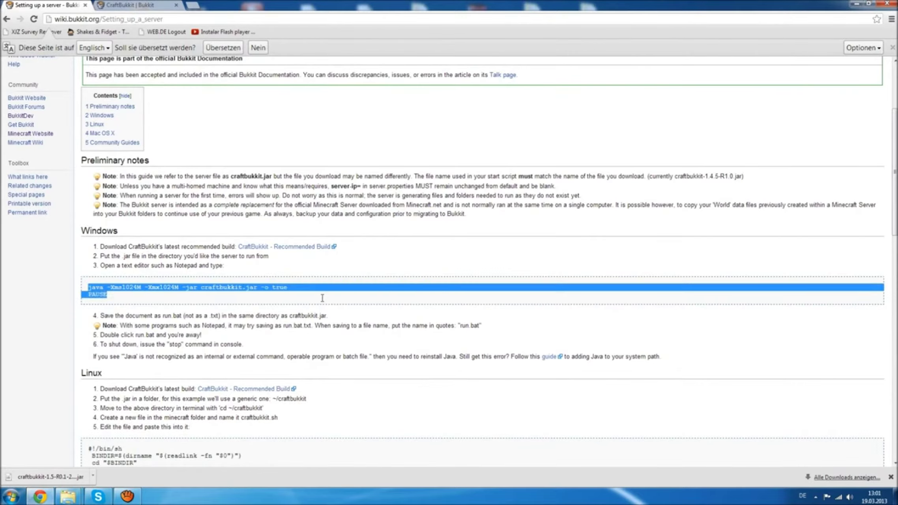
scroll(118, 304, down, 3)
drag(93, 260, 213, 284)
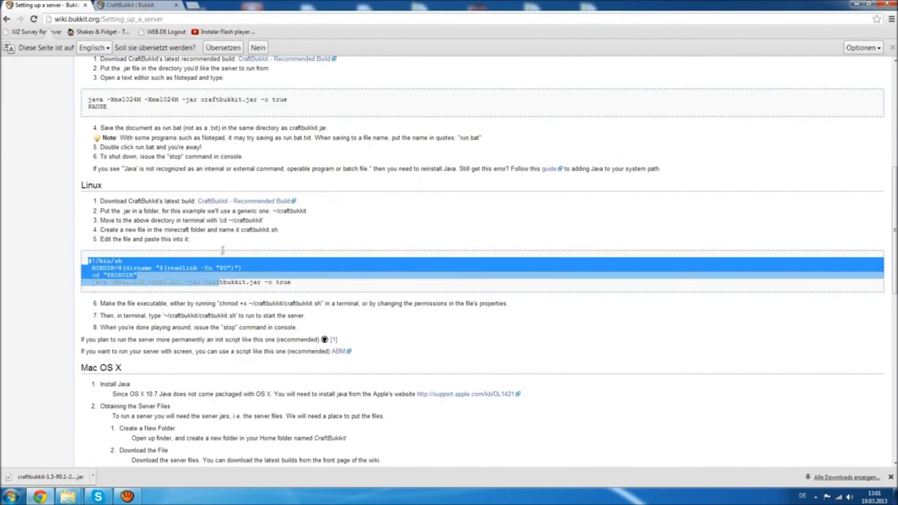
scroll(221, 252, down, 5)
drag(133, 262, 427, 305)
scroll(426, 305, up, 15)
scroll(432, 263, down, 2)
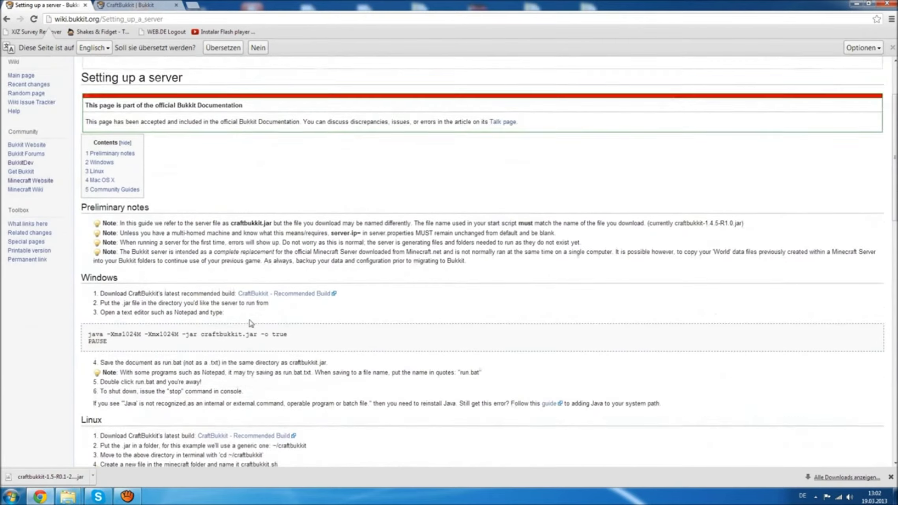
Copy both lines of the Windows start script from the wiki and switch to the Minecraft Server folder in Explorer.
drag(89, 288, 259, 295)
key(ctrl+c)
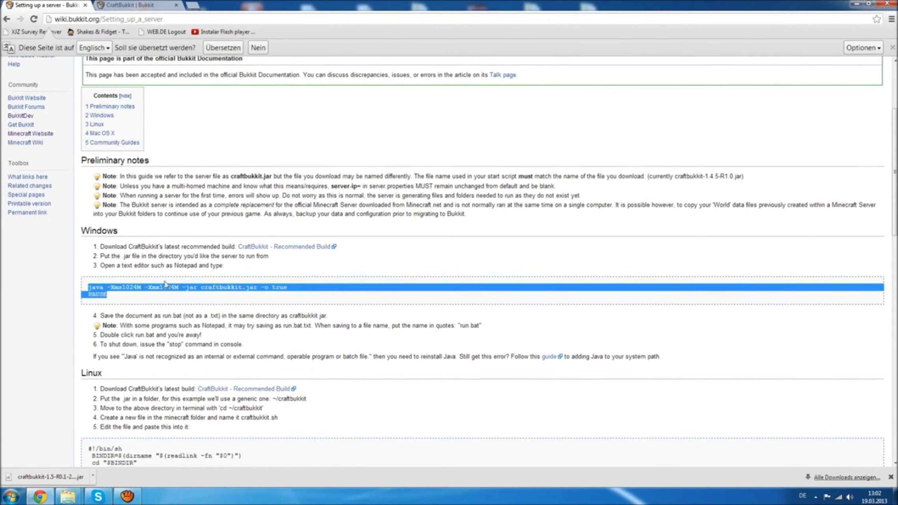
click(68, 496)
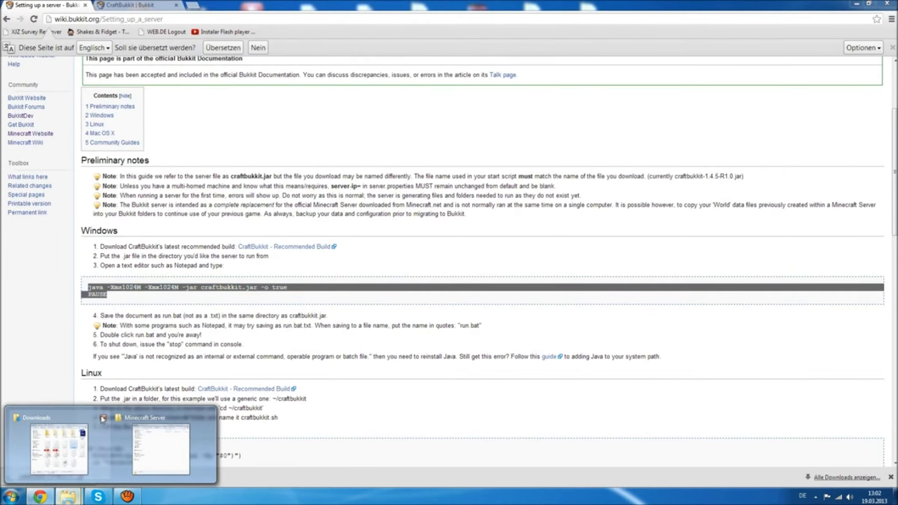
click(190, 418)
Create a text document with the default name in the Minecraft Server folder and paste the copied start script into it.
right_click(569, 180)
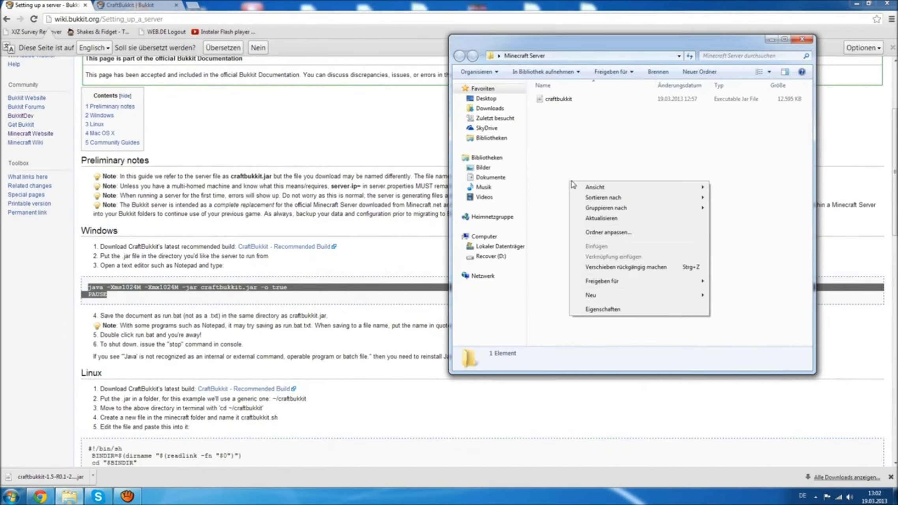
right_click(561, 138)
mouse_move(583, 252)
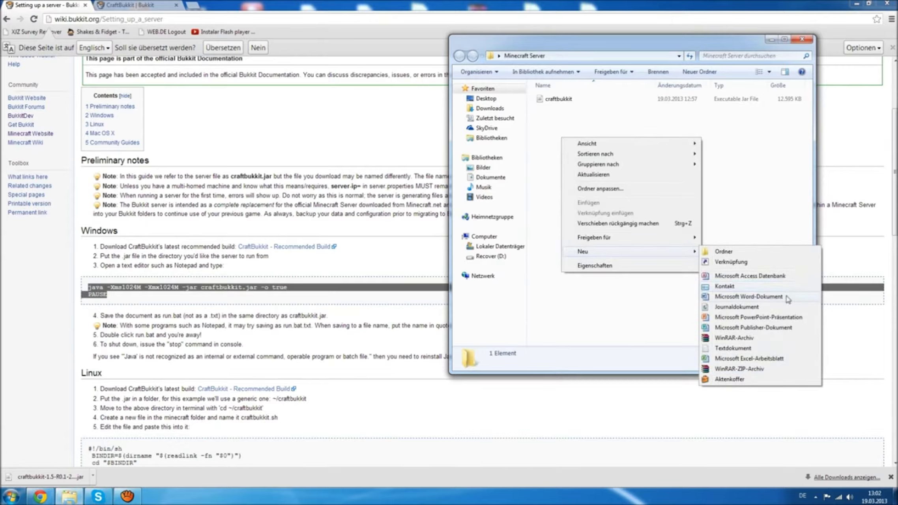
click(722, 349)
key(Return)
key(Return)
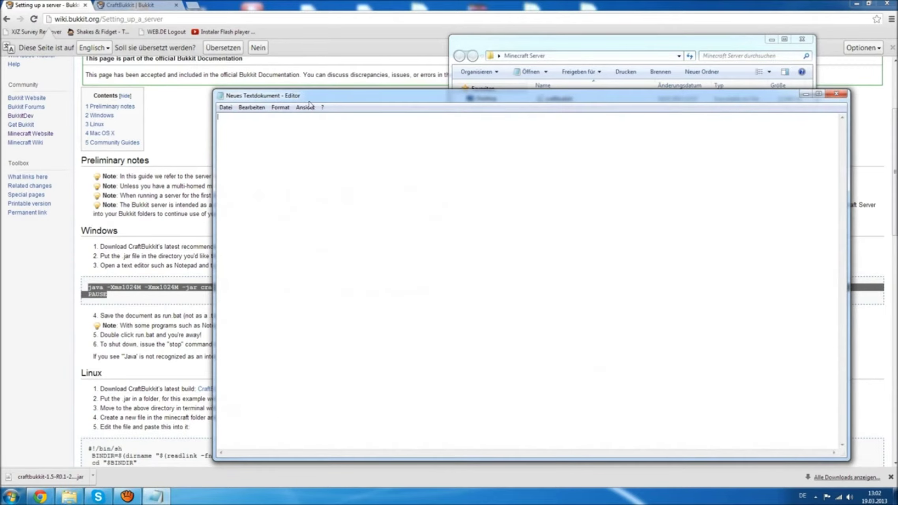
key(ctrl+v)
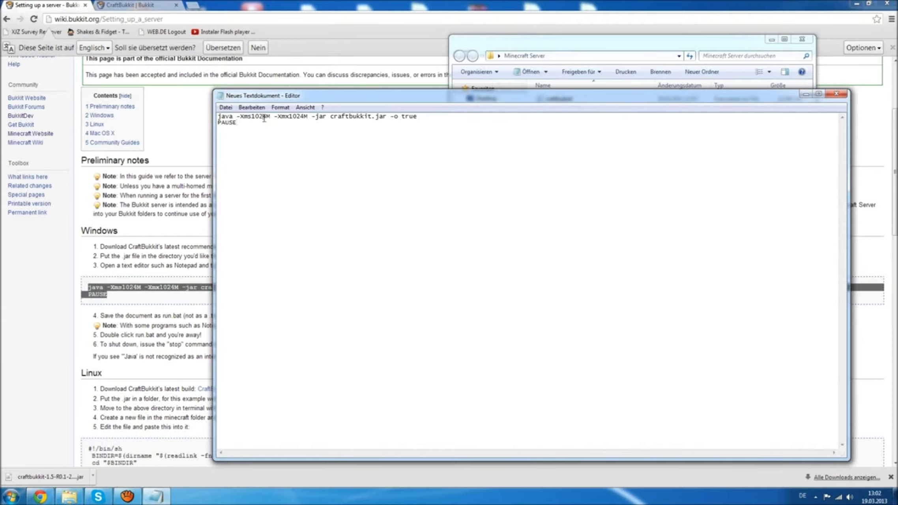
click(802, 39)
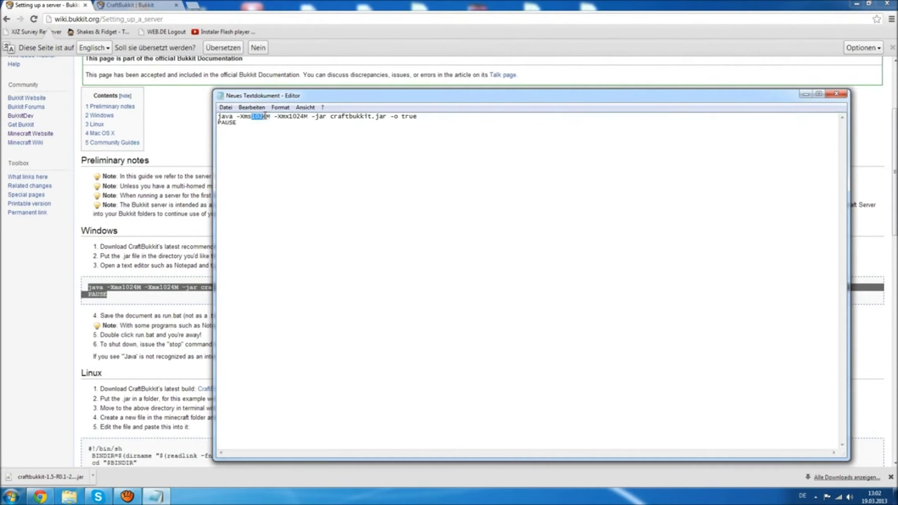
Search Windows for "system", check the installed memory on the System page, and return to the text document.
key(super)
text(syste)
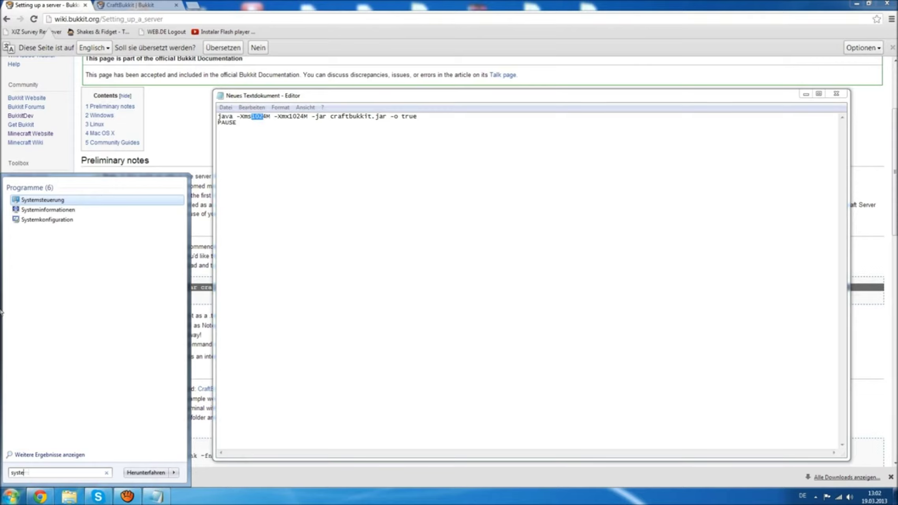
key(BackSpace)
key(BackSpace)
key(BackSpace)
key(BackSpace)
key(BackSpace)
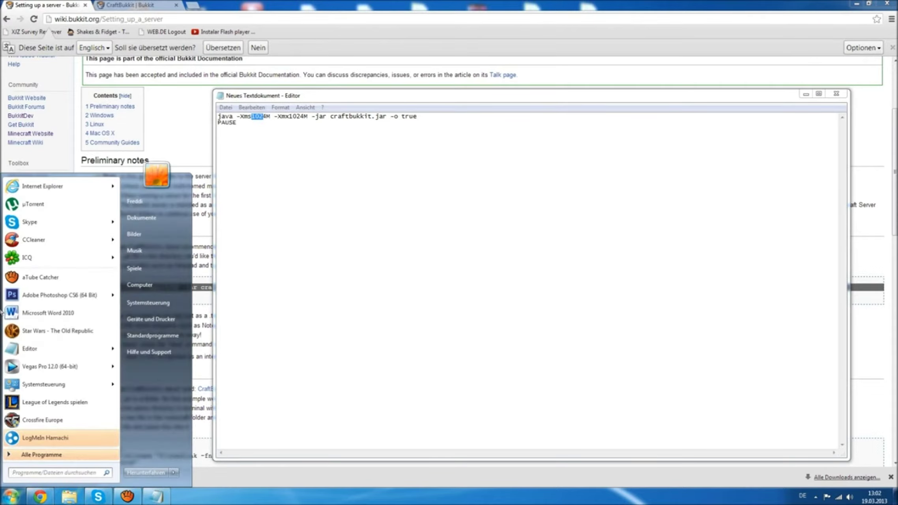
text(s)
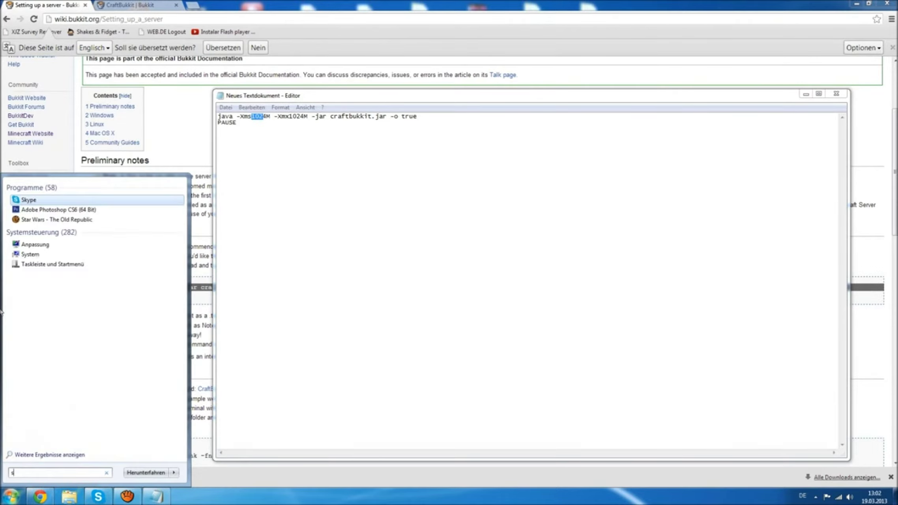
text(ystem)
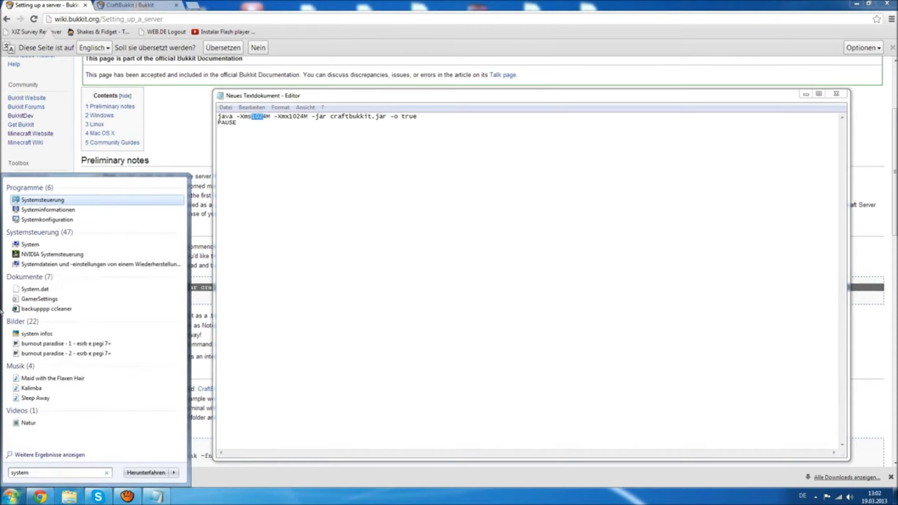
key(Down)
key(Return)
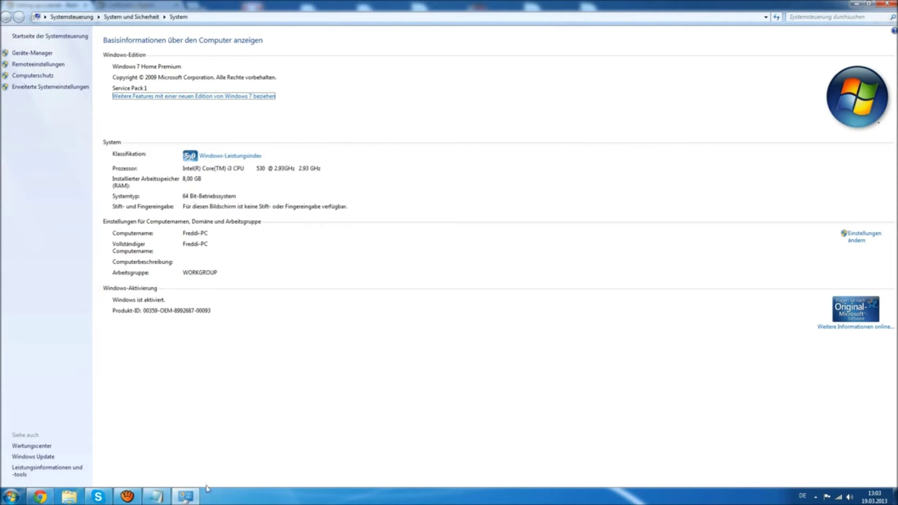
click(156, 496)
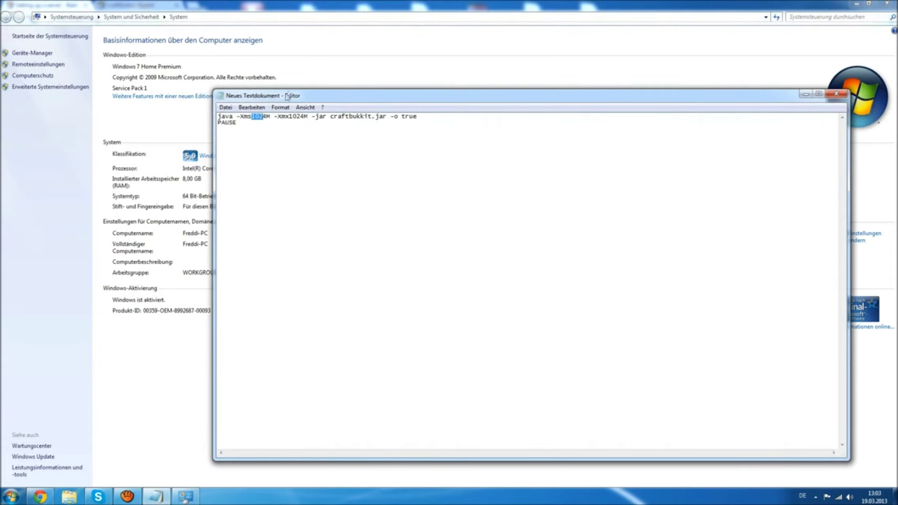
Move the text document's window aside and compare the script's Xms value with the installed memory on the System page.
drag(350, 100, 493, 98)
click(405, 122)
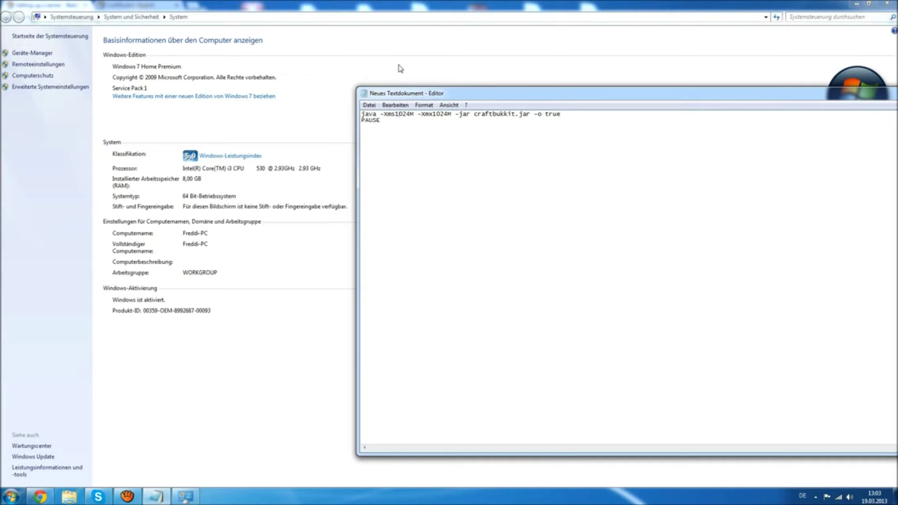
click(413, 119)
click(395, 114)
drag(411, 108, 412, 107)
drag(413, 100, 292, 87)
drag(227, 114, 381, 125)
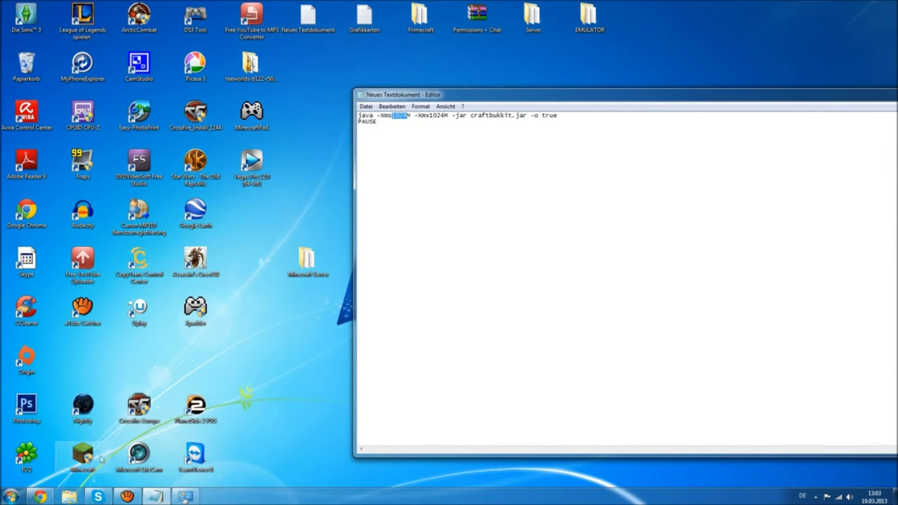
click(195, 497)
click(156, 497)
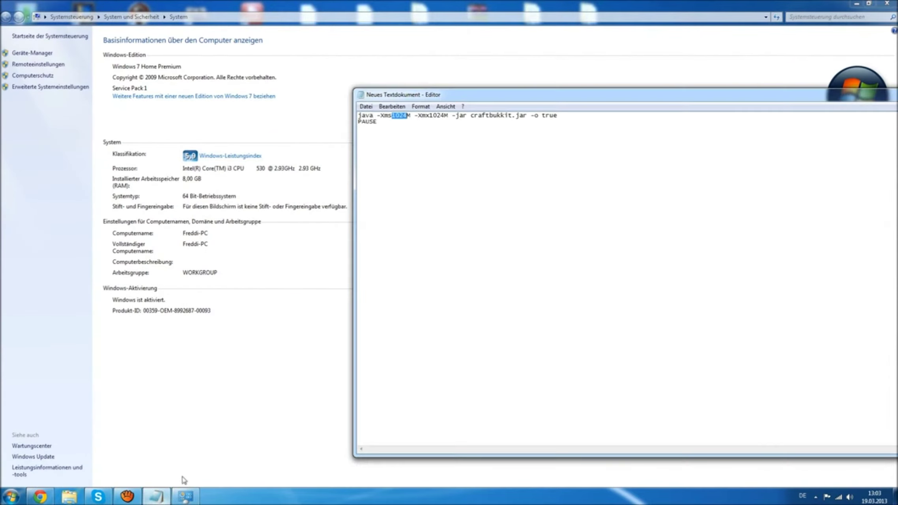
Set both the Xms and the Xmx memory values in the script's java line to 6000.
drag(393, 115, 402, 115)
click(400, 125)
key(BackSpace)
key(BackSpace)
key(BackSpace)
text(6000)
key(BackSpace)
key(BackSpace)
key(BackSpace)
key(BackSpace)
text(6000)
Change the script's memory values to 5000 for both Xms and Xmx.
key(BackSpace)
key(BackSpace)
key(BackSpace)
key(BackSpace)
text(500)
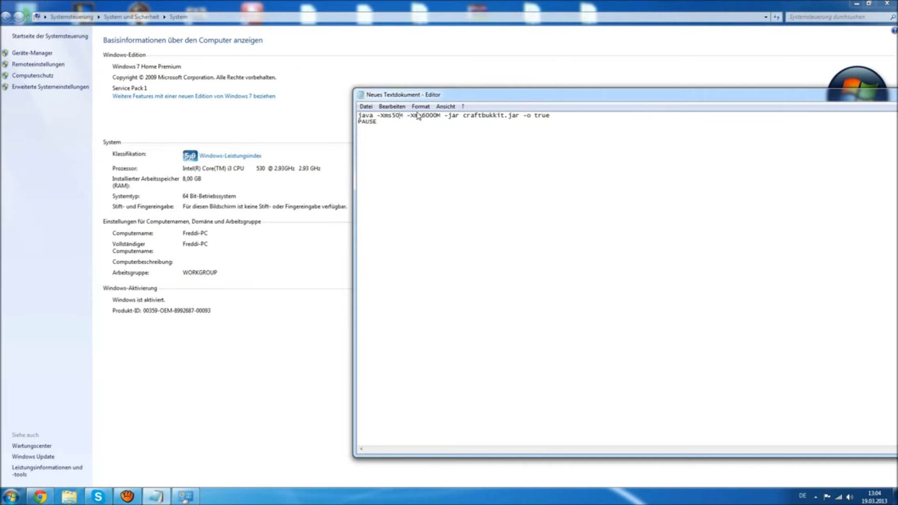
text(0)
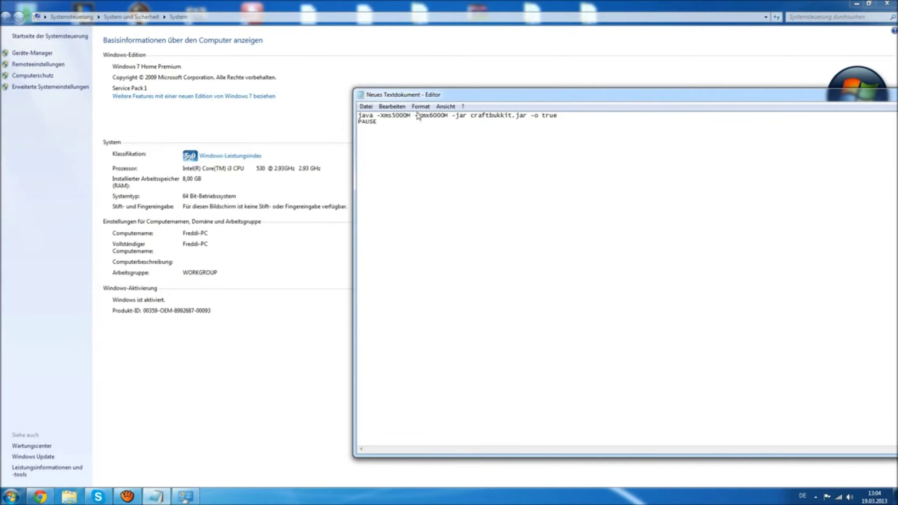
key(BackSpace)
key(BackSpace)
key(BackSpace)
key(BackSpace)
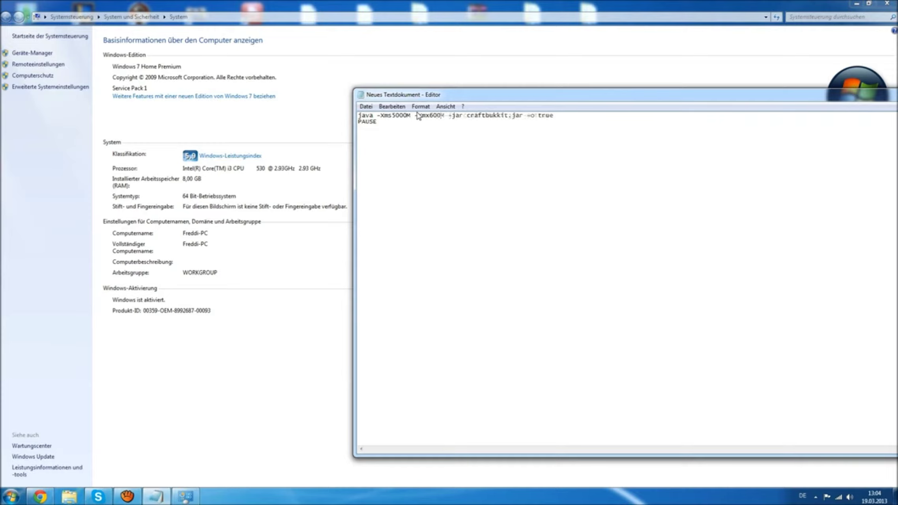
text(5000)
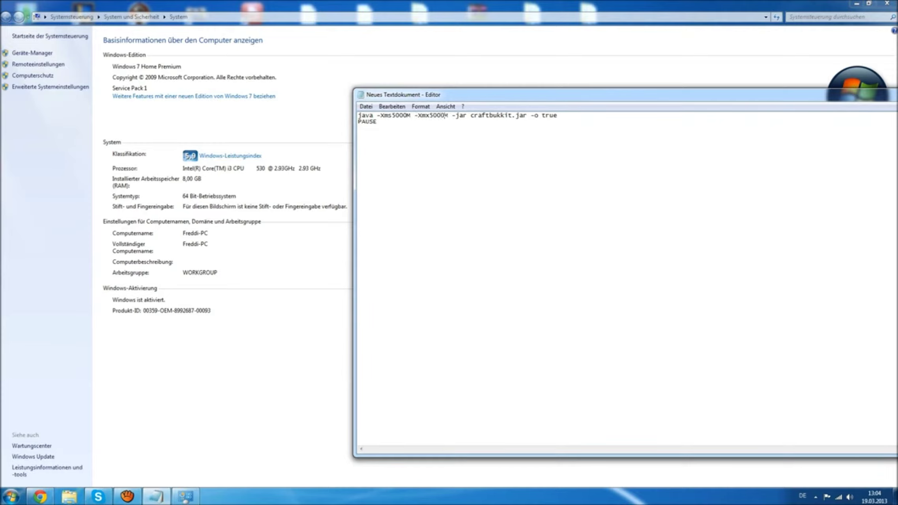
Save the script as ServerStarter.bat in the Minecraft Server folder, and close the text document and the System page.
click(364, 106)
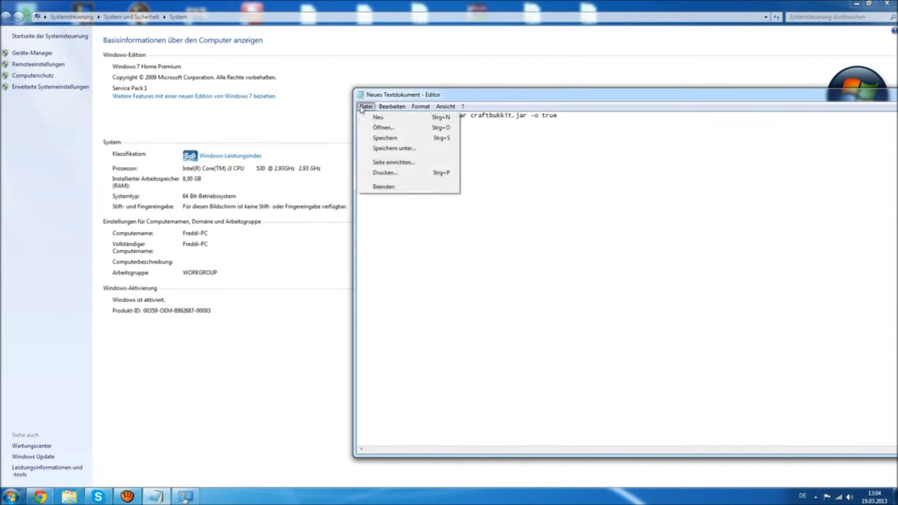
click(389, 149)
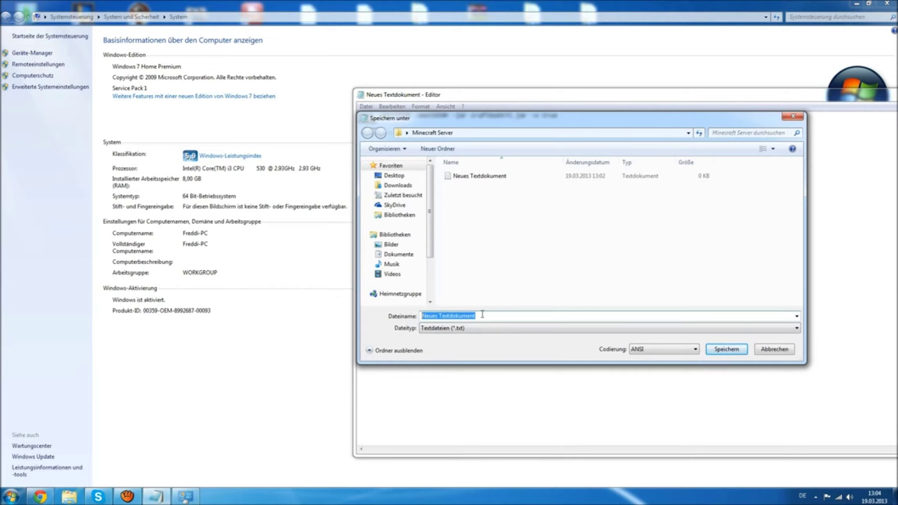
key(BackSpace)
text(ServerStarter.bat)
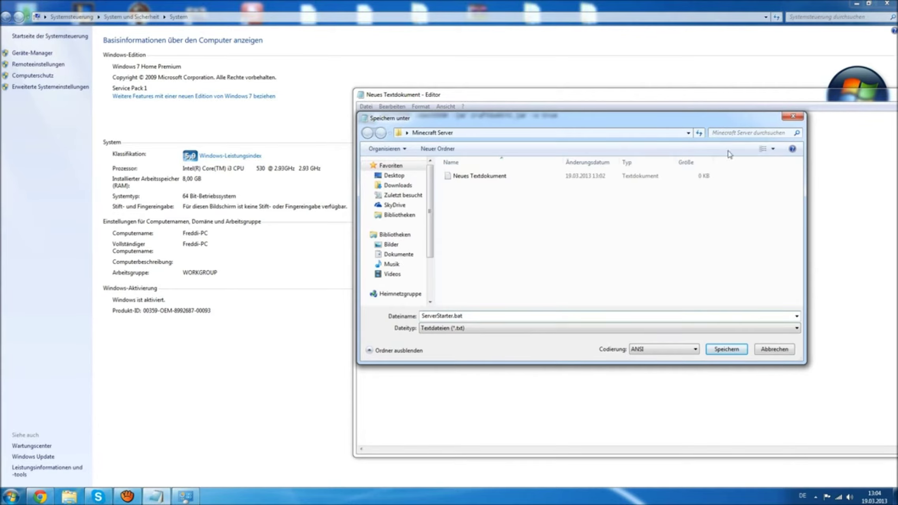
click(727, 349)
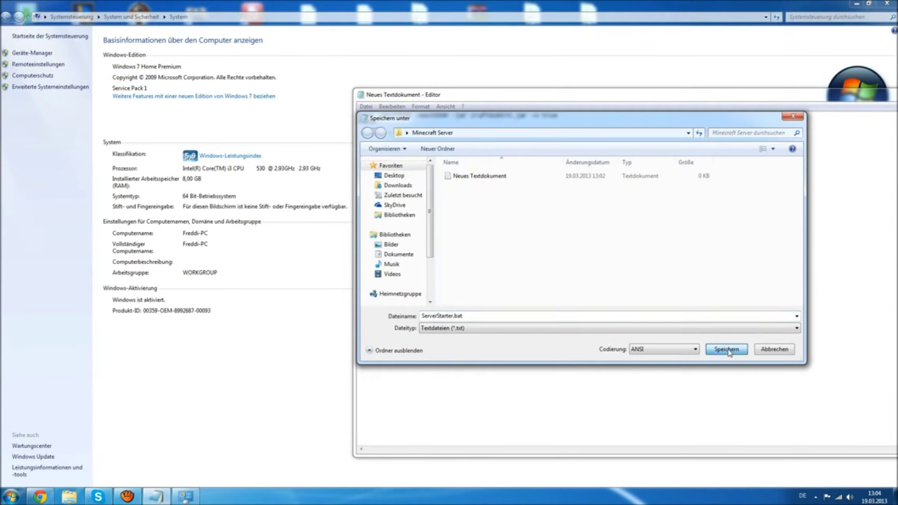
drag(849, 96, 434, 111)
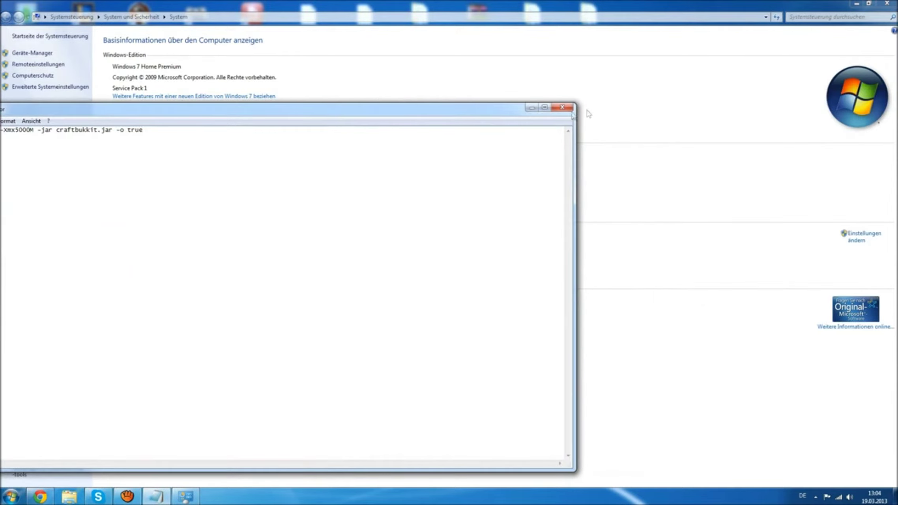
click(561, 109)
click(888, 4)
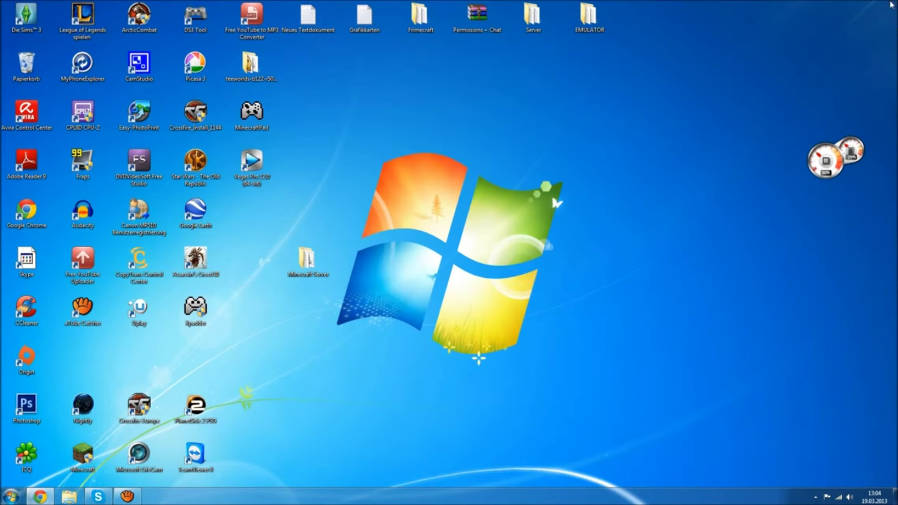
Open the Minecraft Server folder from the desktop and move Neues Textdokument to the recycle bin.
double_click(304, 259)
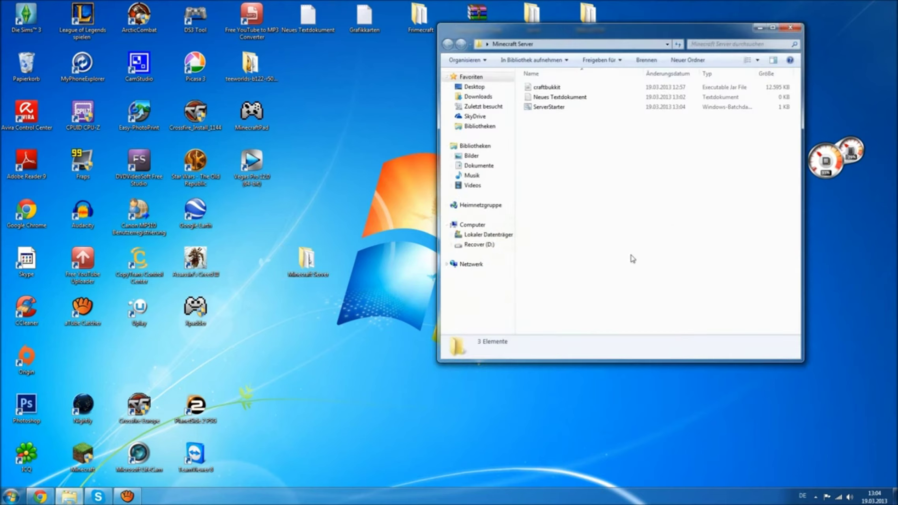
drag(620, 199, 633, 110)
drag(558, 98, 26, 66)
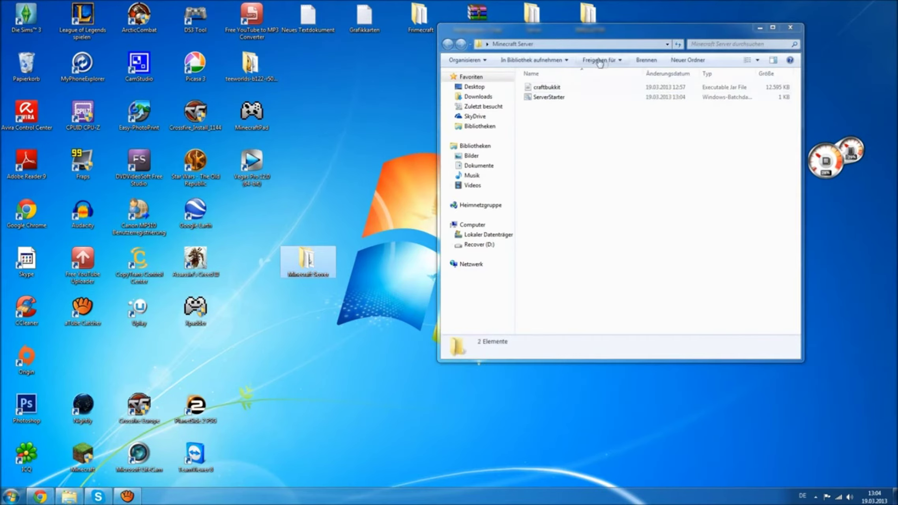
Run ServerStarter in the Minecraft Server folder to start the server for the first time.
drag(576, 163, 560, 105)
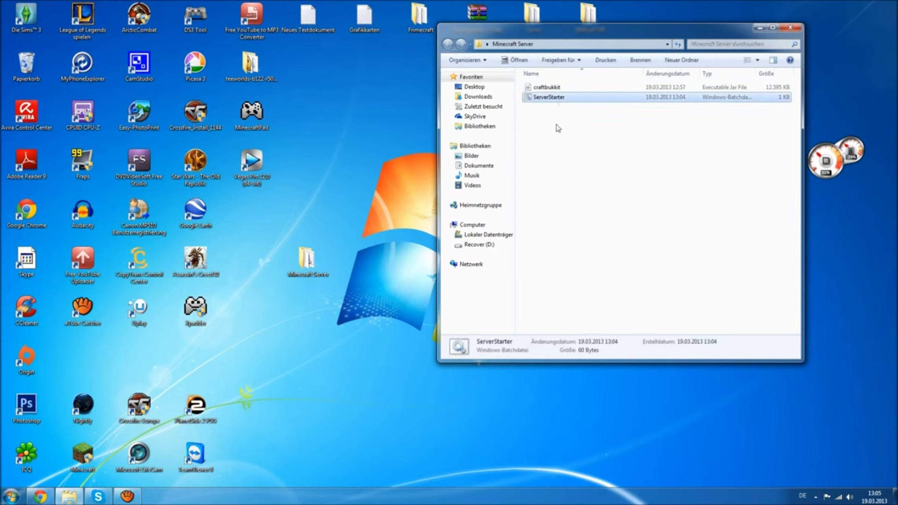
click(555, 119)
double_click(549, 98)
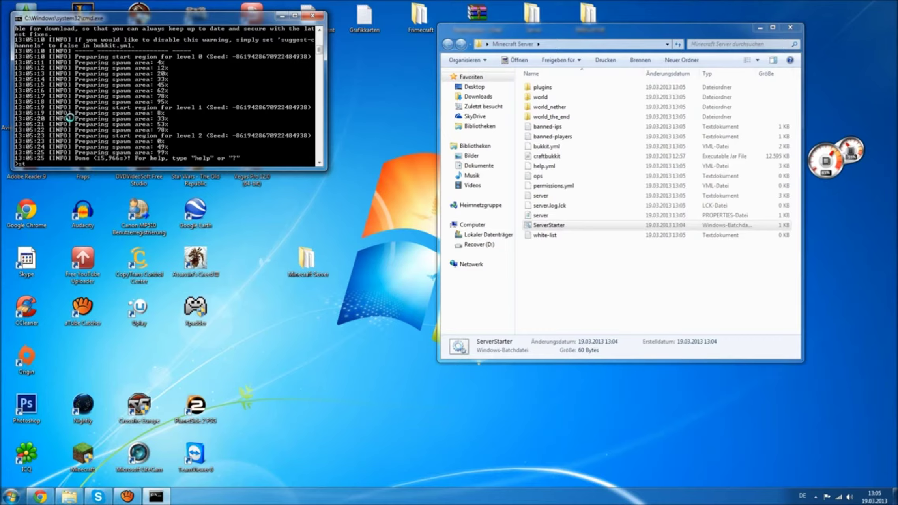
Shut down the server with the stop command and dismiss its console window.
text(p)
key(Return)
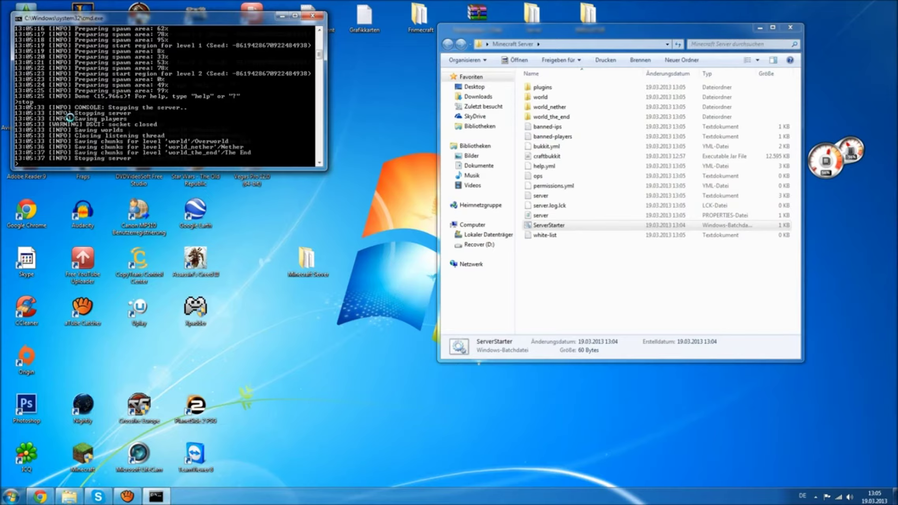
key(Return)
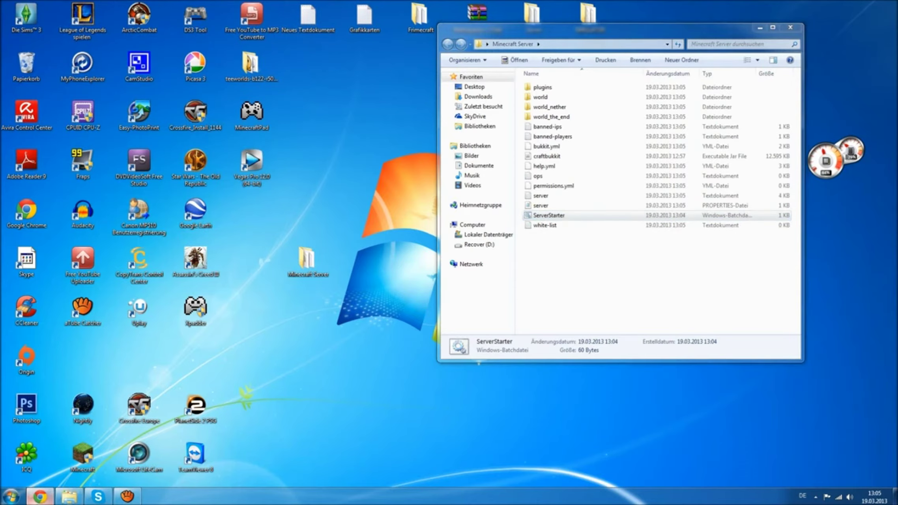
Switch to Chrome and look through the Linux and Mac OS X sections of the wiki's server setup guide.
click(173, 445)
click(891, 19)
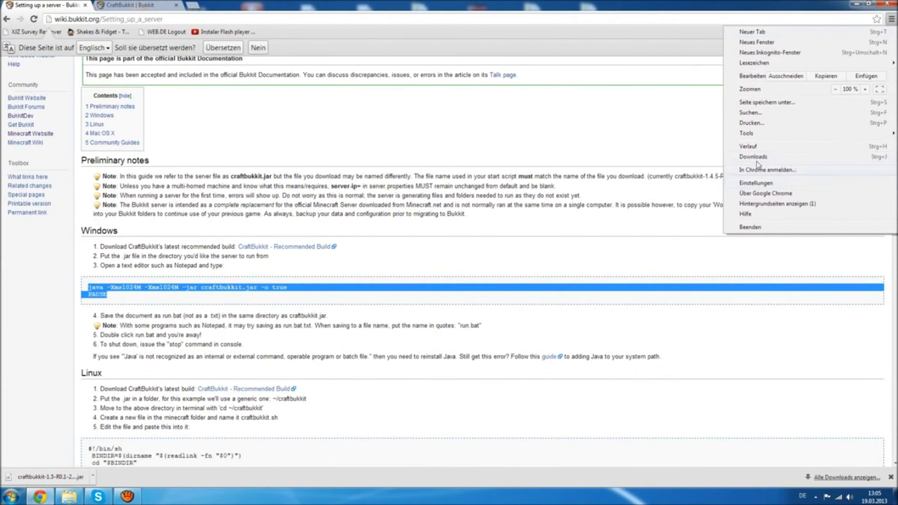
click(321, 465)
scroll(270, 428, down, 8)
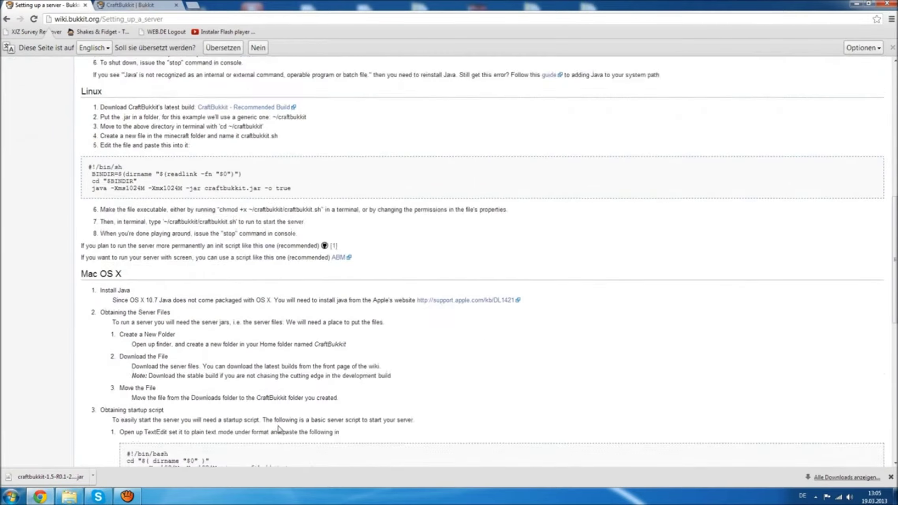
scroll(270, 429, down, 5)
scroll(284, 423, up, 20)
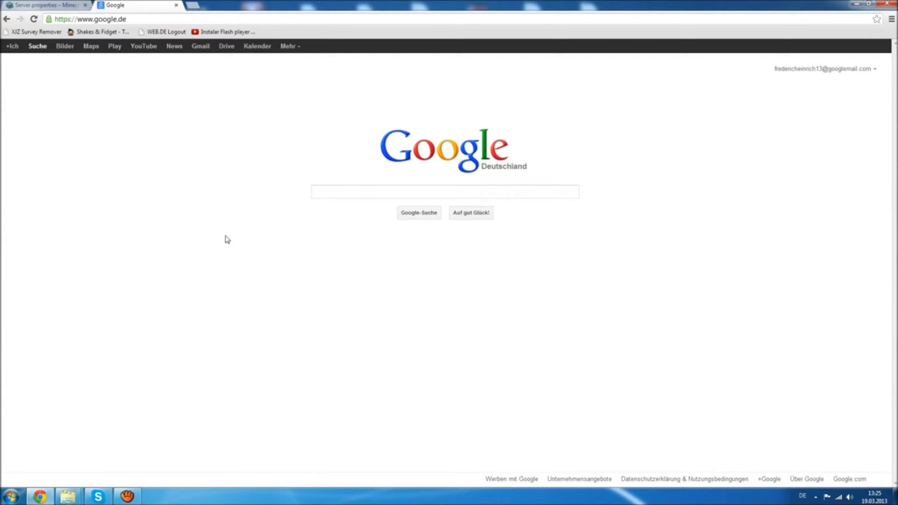
Search Google for "notepad++", view its download page on CHIP Online, and close that page.
click(445, 193)
text(notepad++ +)
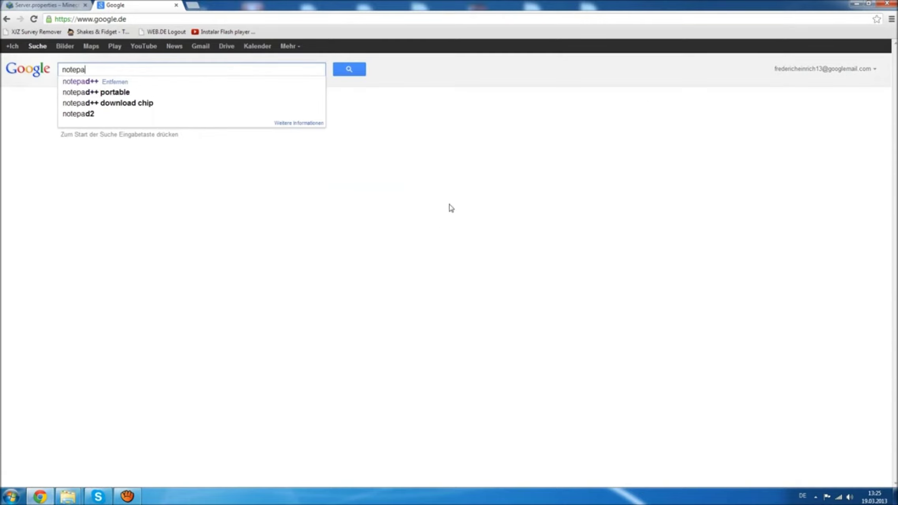
key(BackSpace)
key(BackSpace)
key(Return)
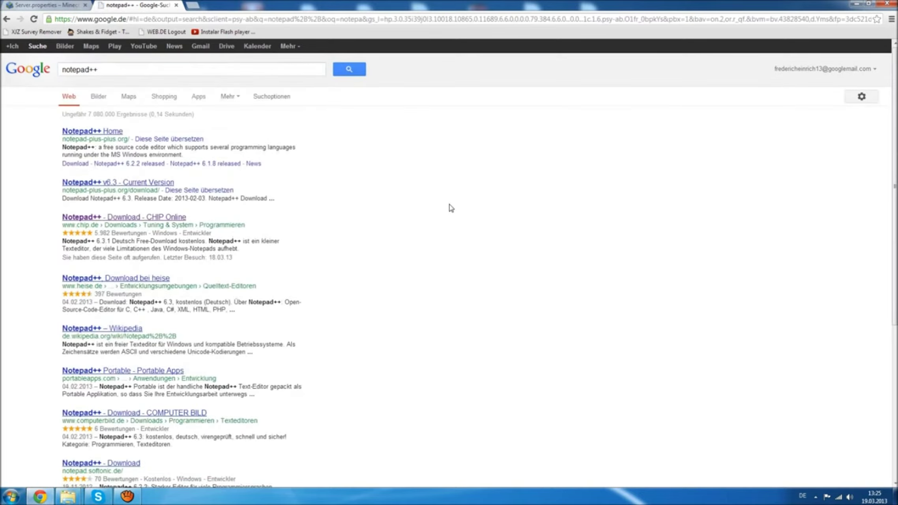
click(106, 218)
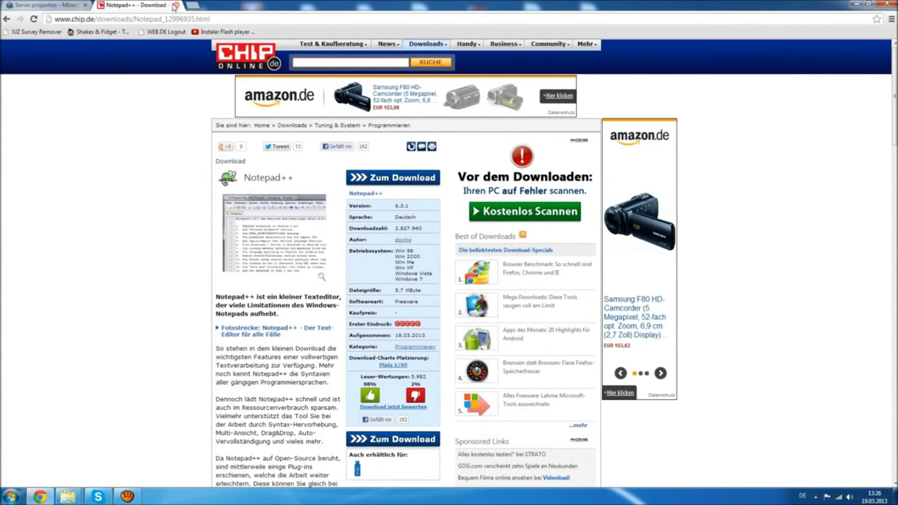
click(175, 5)
Switch to the Minecraft Server folder and select the server file of type PROPERTIES-Datei rather than the text document.
mouse_move(68, 496)
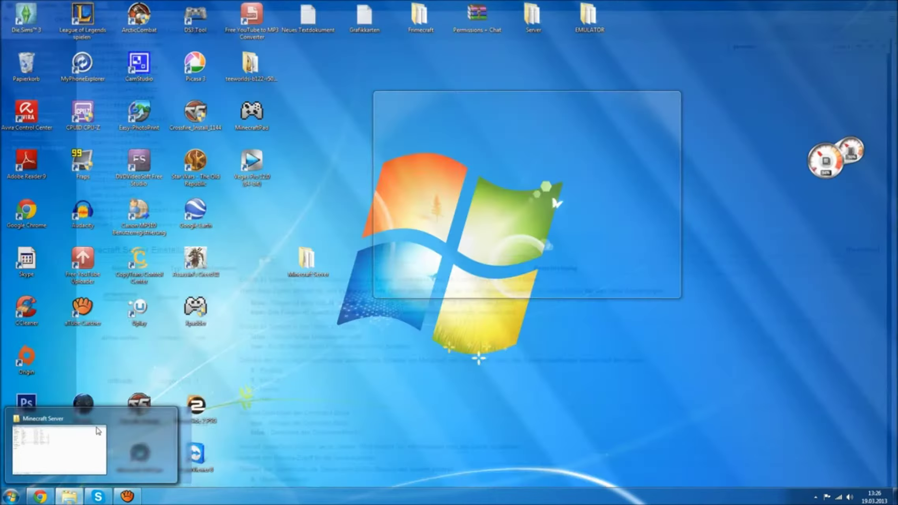
click(59, 450)
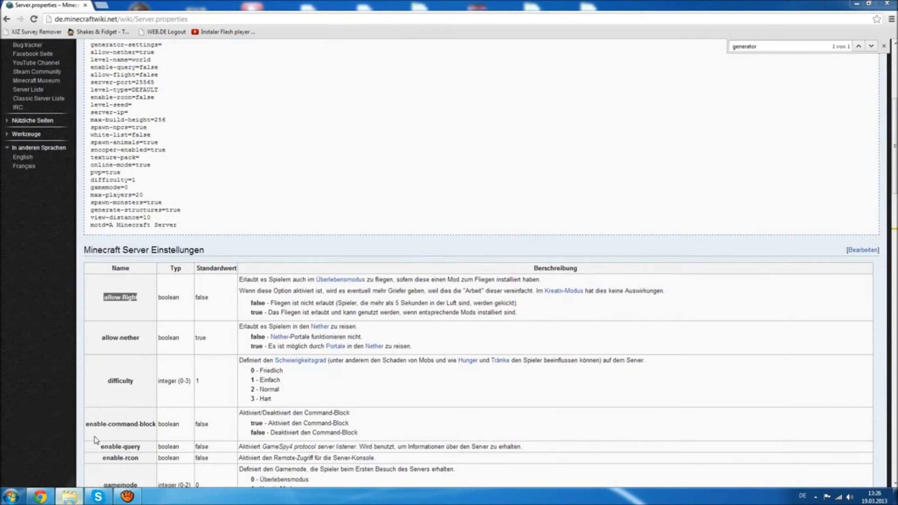
click(137, 197)
click(136, 180)
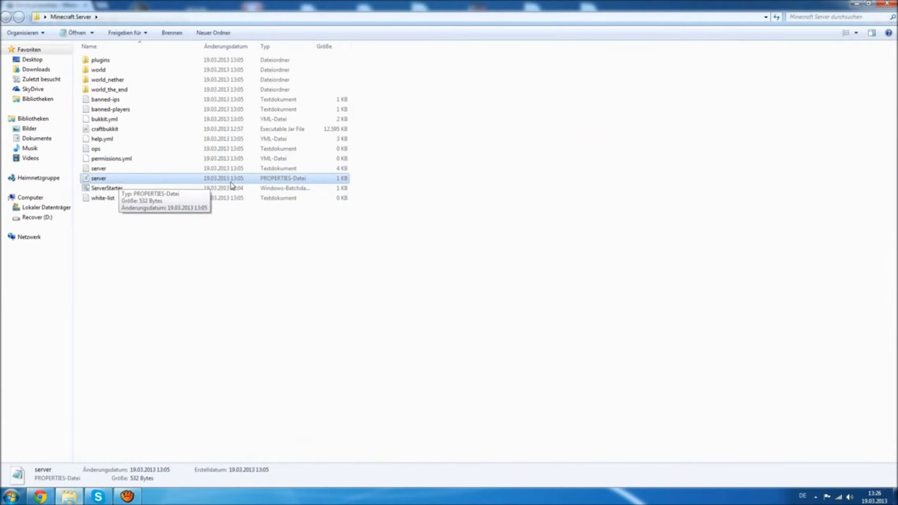
click(101, 171)
click(101, 177)
click(101, 172)
click(261, 178)
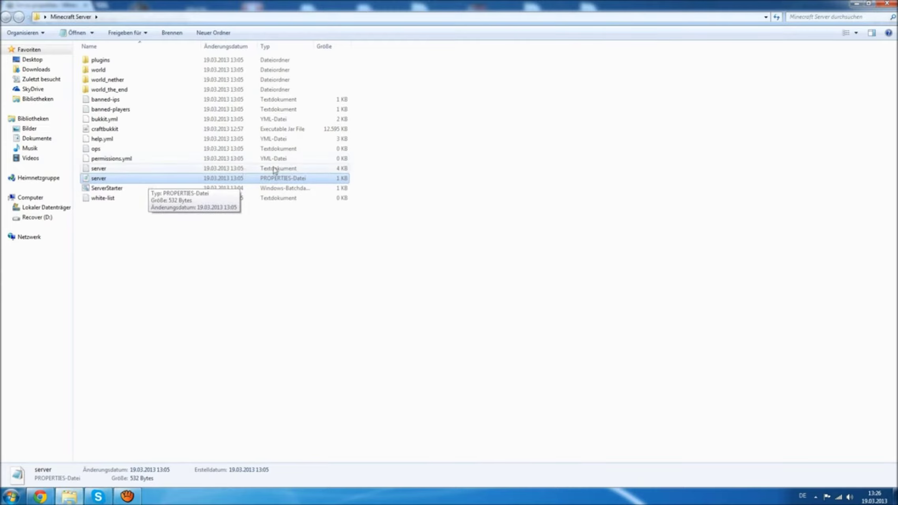
right_click(107, 178)
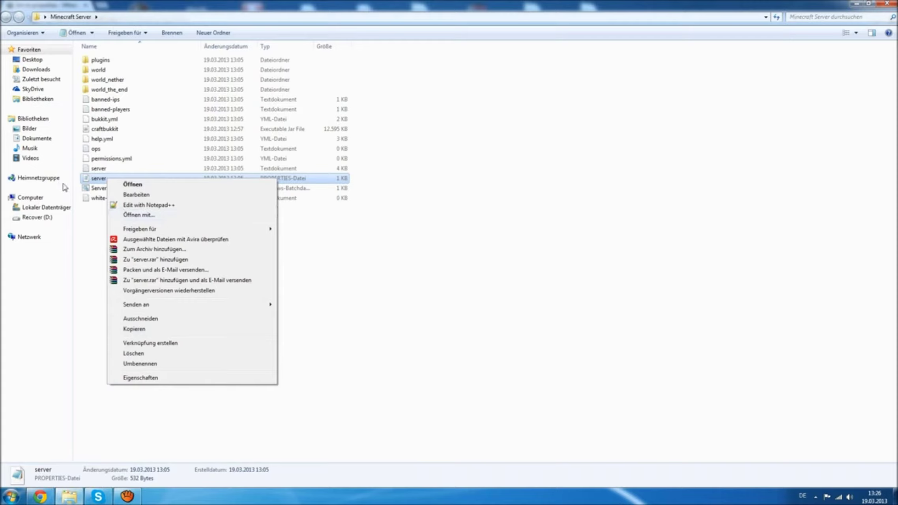
right_click(86, 178)
click(116, 215)
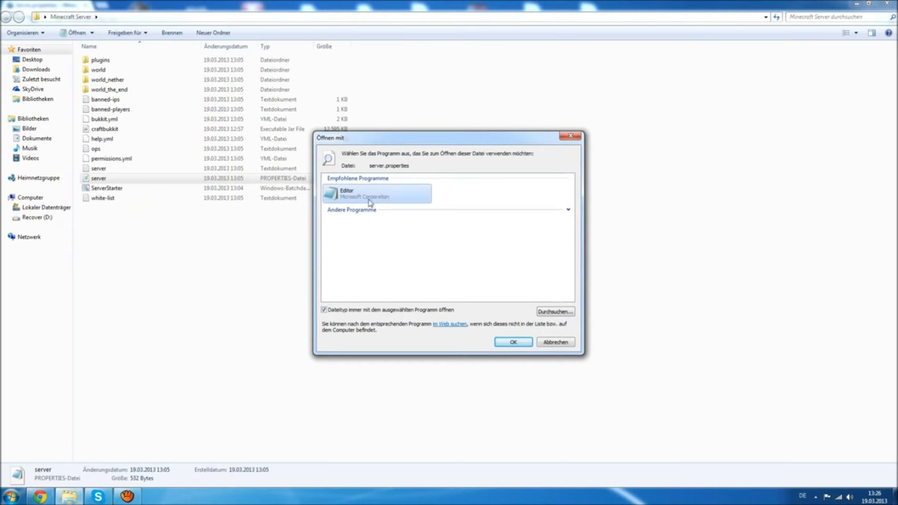
click(570, 135)
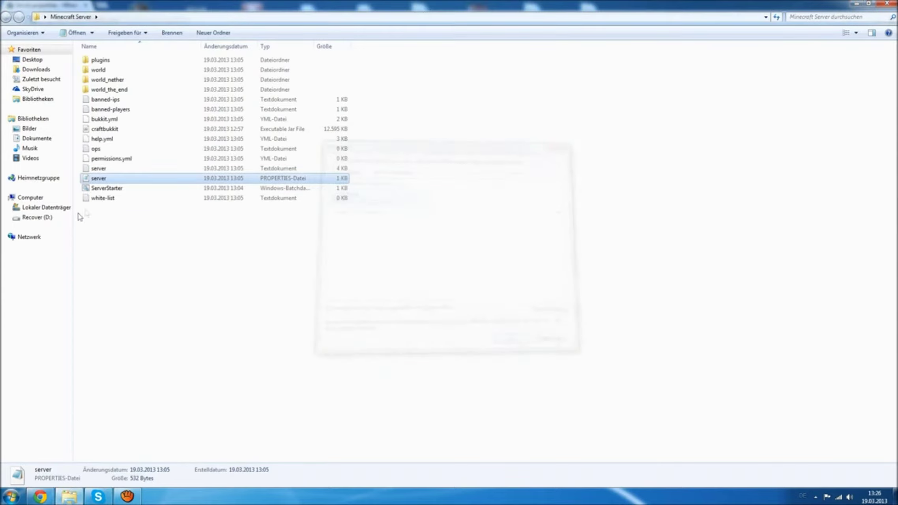
Open the server.properties file in Notepad++ for a brief look and close the editor.
right_click(102, 180)
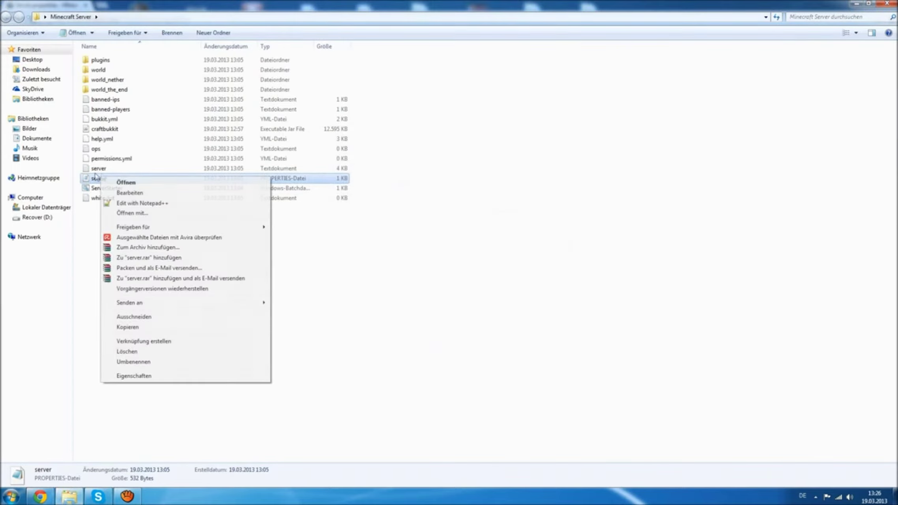
click(138, 203)
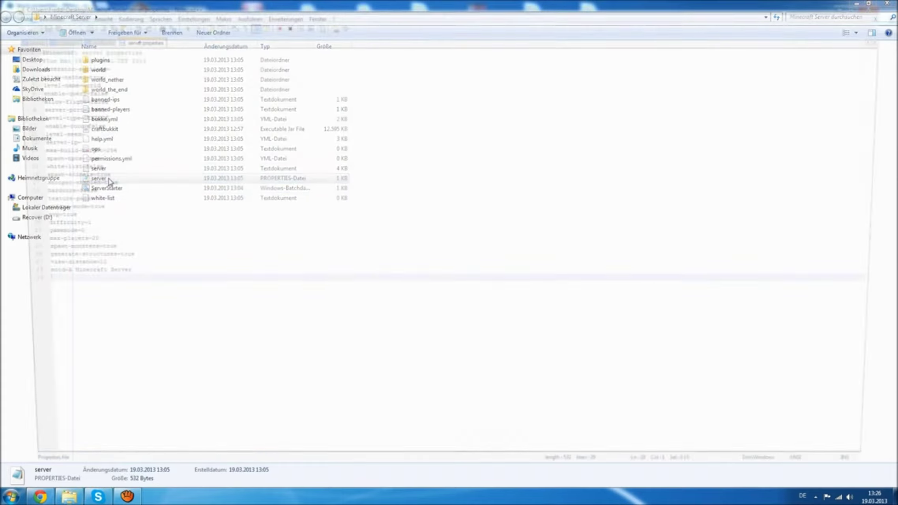
key(alt+F4)
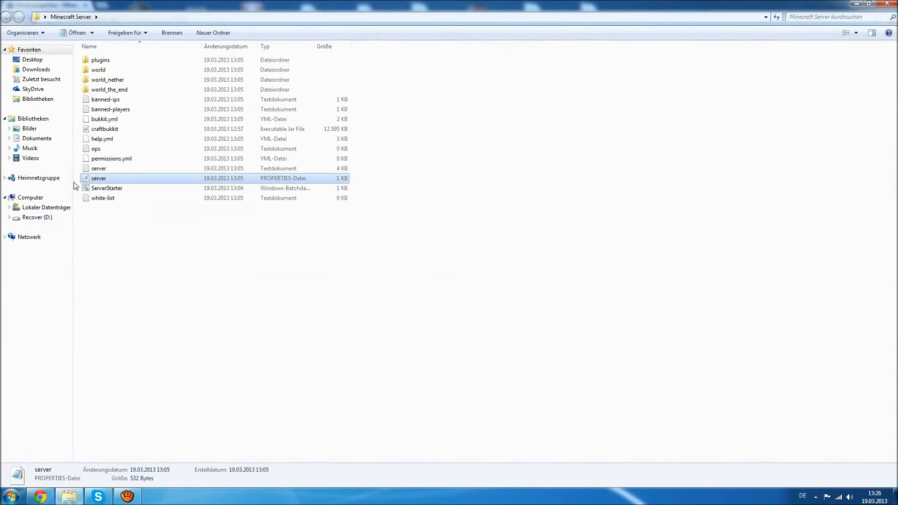
Open the server.properties file from the Minecraft Server folder in Notepad++ and skim its list of settings.
right_click(93, 178)
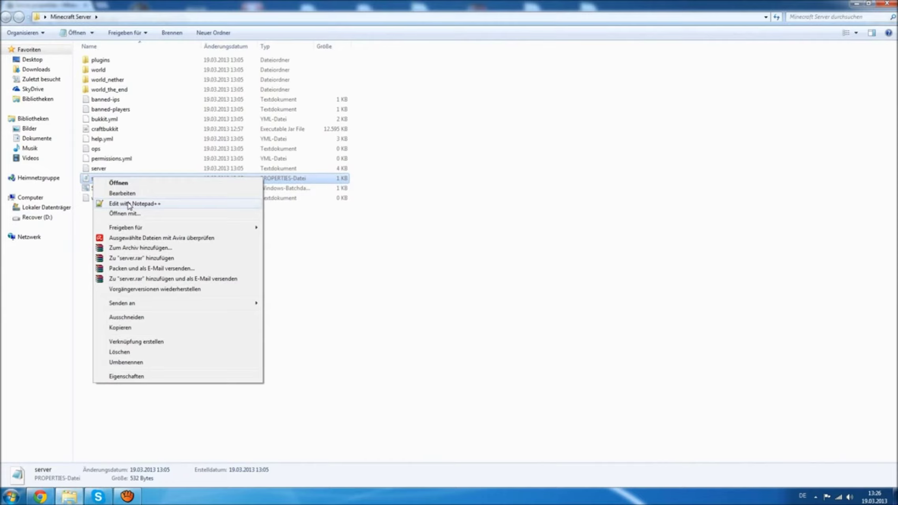
click(130, 204)
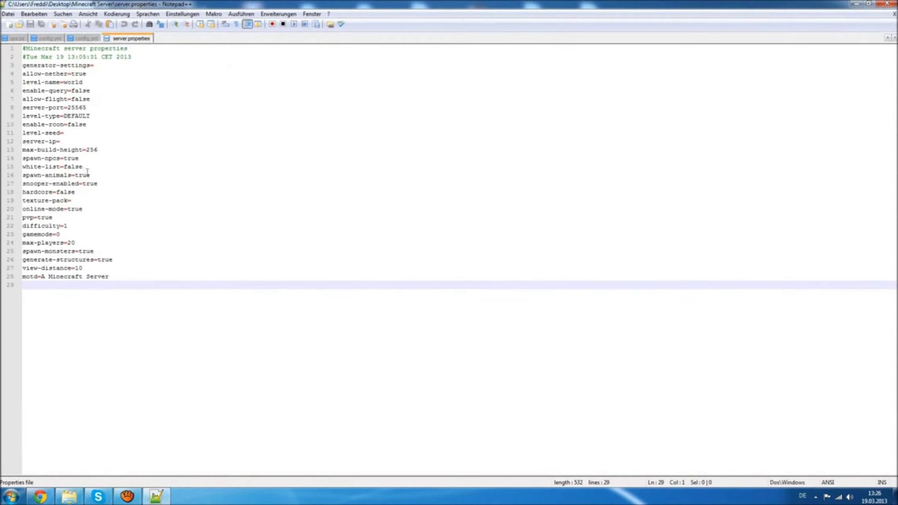
click(19, 65)
click(63, 74)
click(63, 99)
click(83, 175)
drag(60, 284, 92, 274)
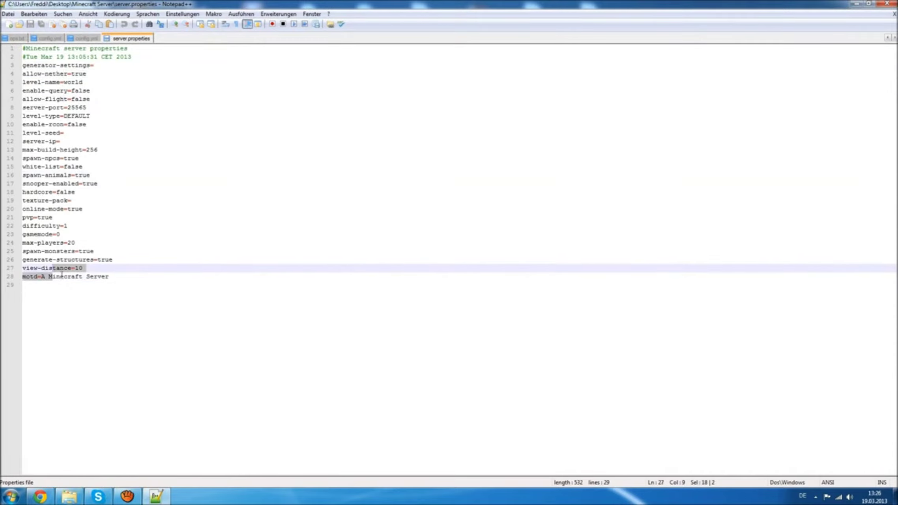
click(125, 283)
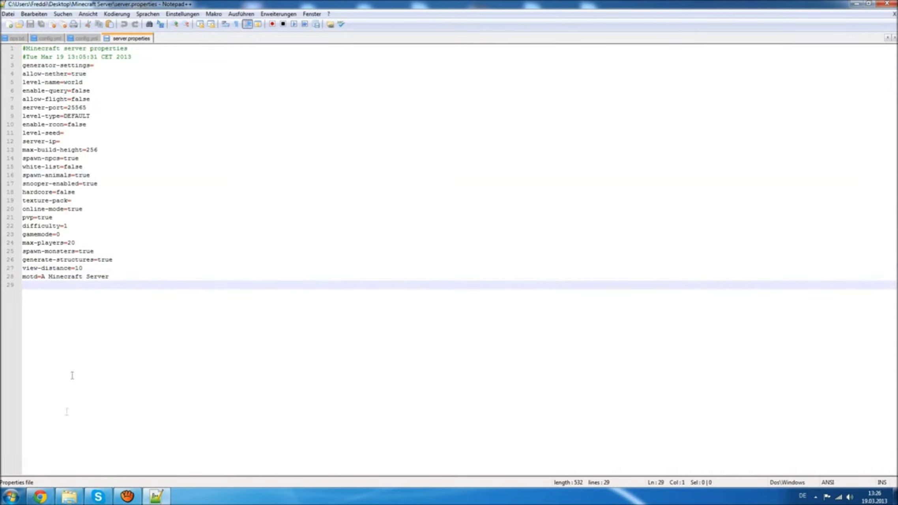
Switch to Chrome and skim the wiki's Server.properties table of setting descriptions.
click(40, 496)
scroll(252, 263, down, 10)
scroll(252, 262, down, 5)
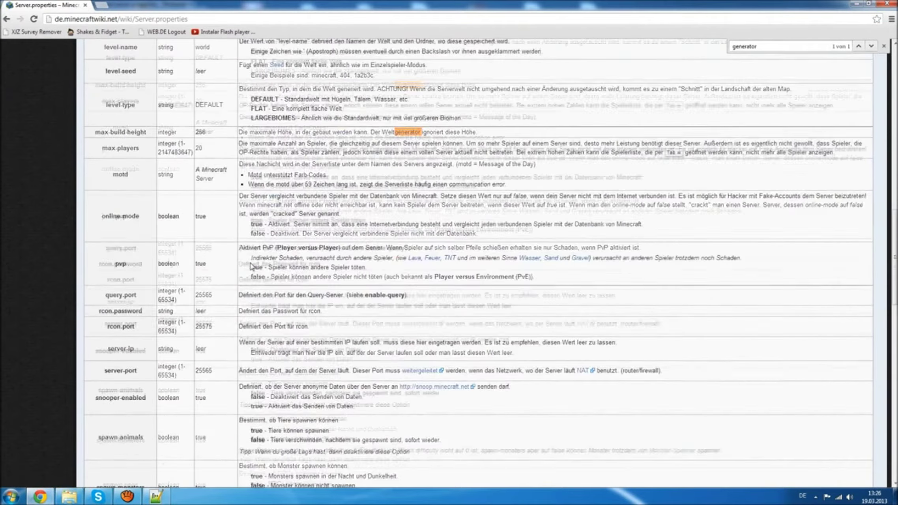
scroll(349, 302, up, 7)
scroll(348, 302, down, 1)
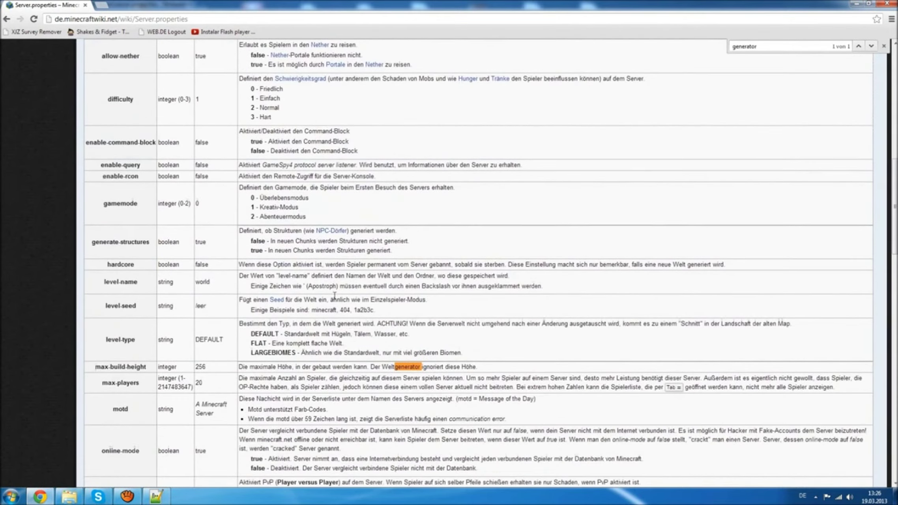
Switch back to Notepad++ and try editing the value at the end of the allow-nether line.
click(145, 496)
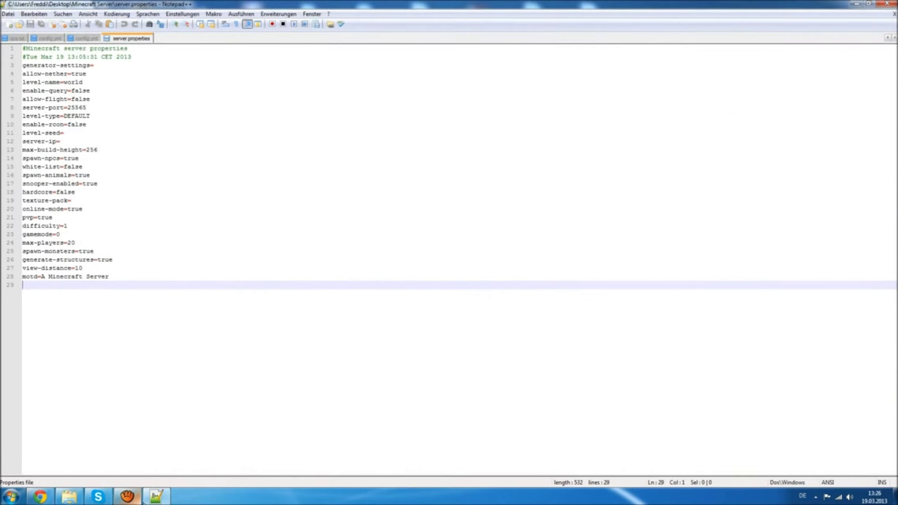
click(145, 497)
key(alt+Tab)
click(102, 69)
click(101, 74)
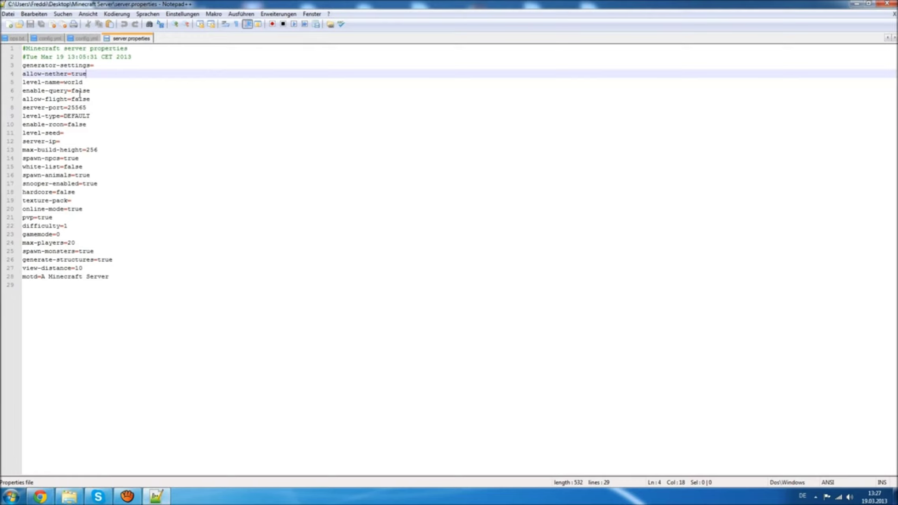
key(BackSpace)
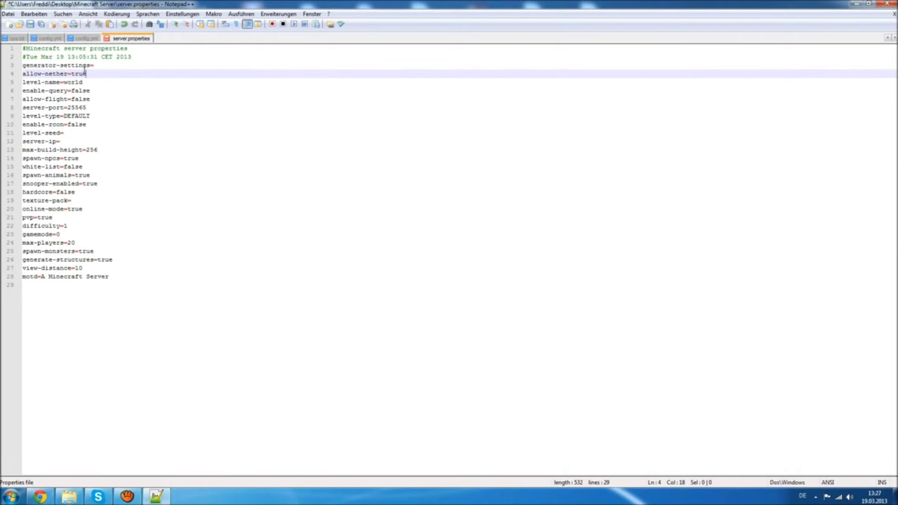
Go through the level-name and enable-query lines, and read the wiki's enable-query description in Chrome.
click(94, 82)
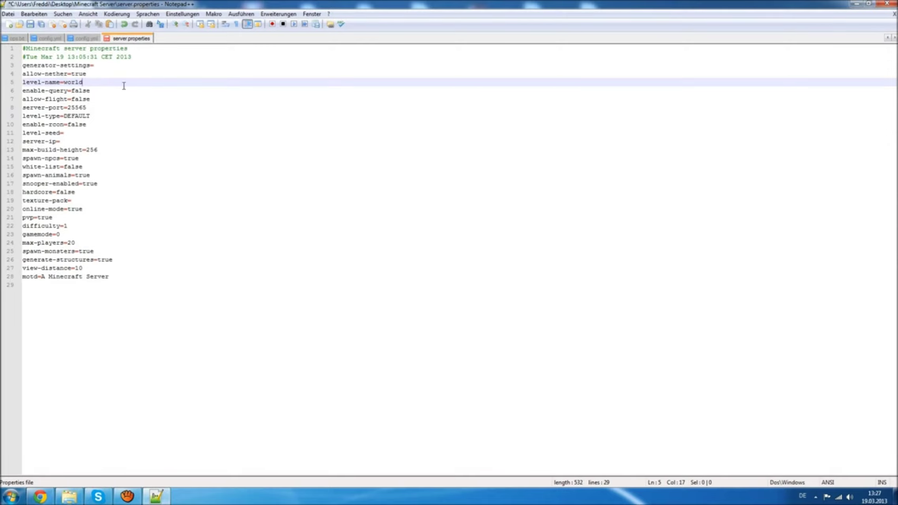
key(Down)
key(Down)
key(Up)
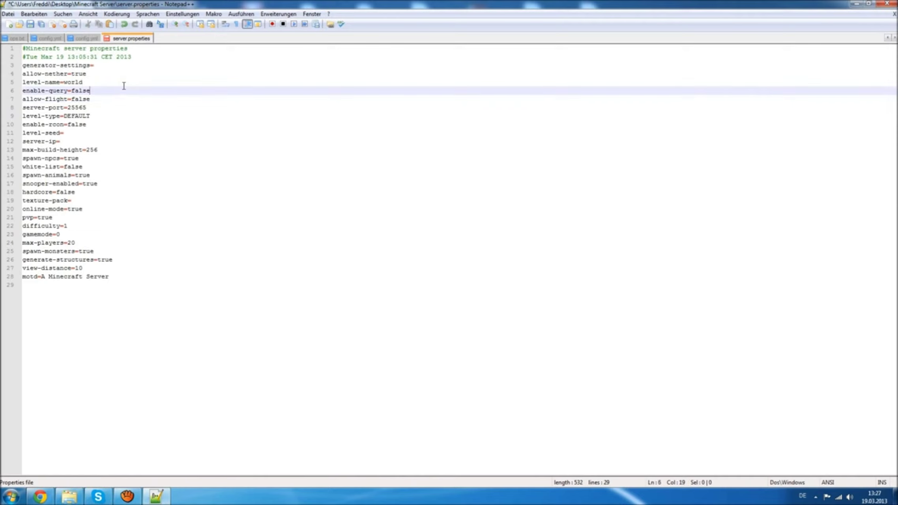
click(40, 496)
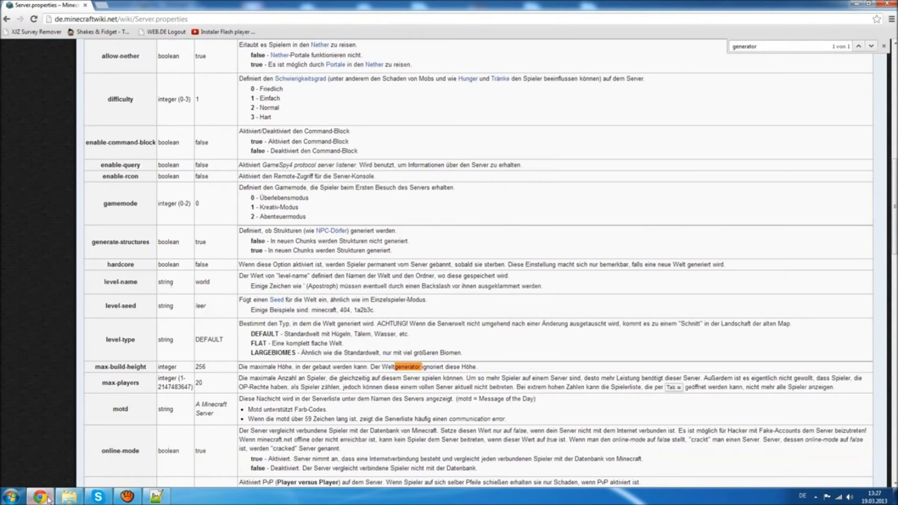
drag(259, 165, 527, 168)
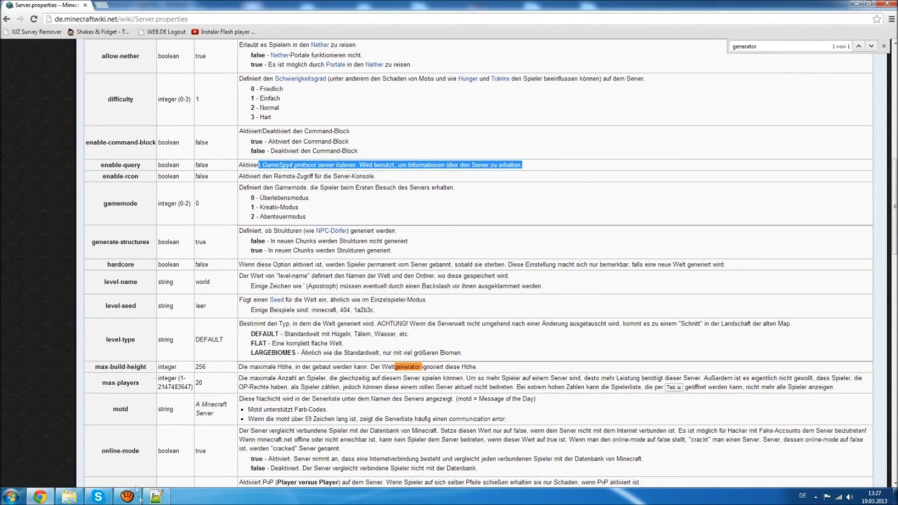
Return to Notepad++, point out the allow-flight setting and try editing its value.
click(158, 498)
click(38, 99)
drag(22, 99, 63, 99)
click(98, 99)
key(BackSpace)
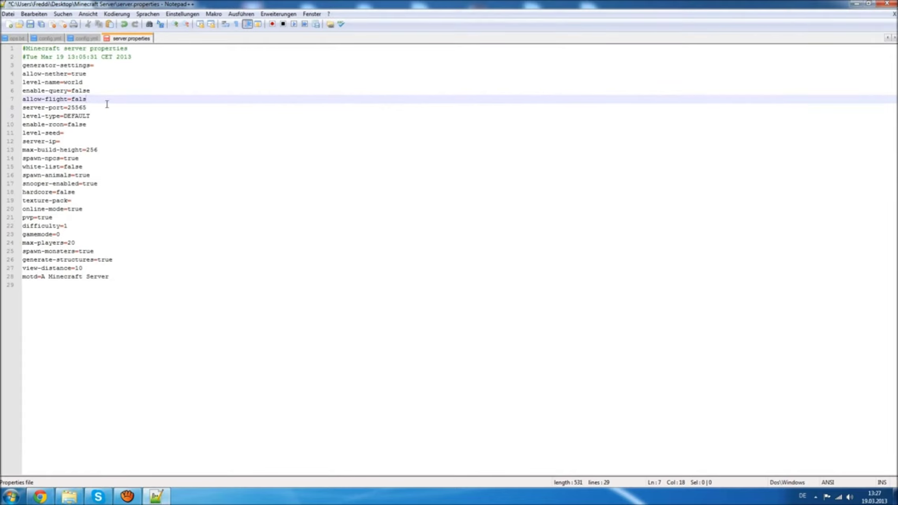
Examine the server-port line and highlight its port value.
key(Down)
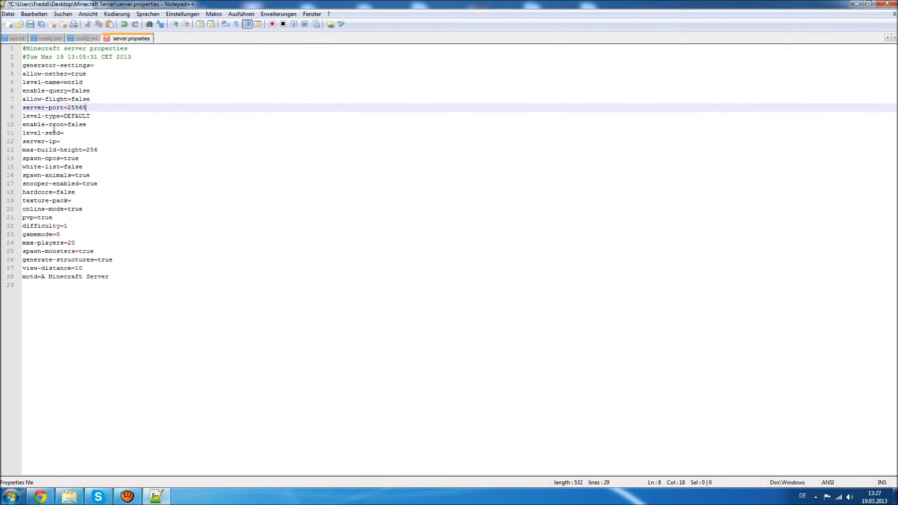
drag(88, 108, 66, 108)
click(92, 103)
Examine the level-type line, and read the wiki's descriptions of the DEFAULT, FLAT and LARGEBIOMES world types in Chrome.
click(106, 116)
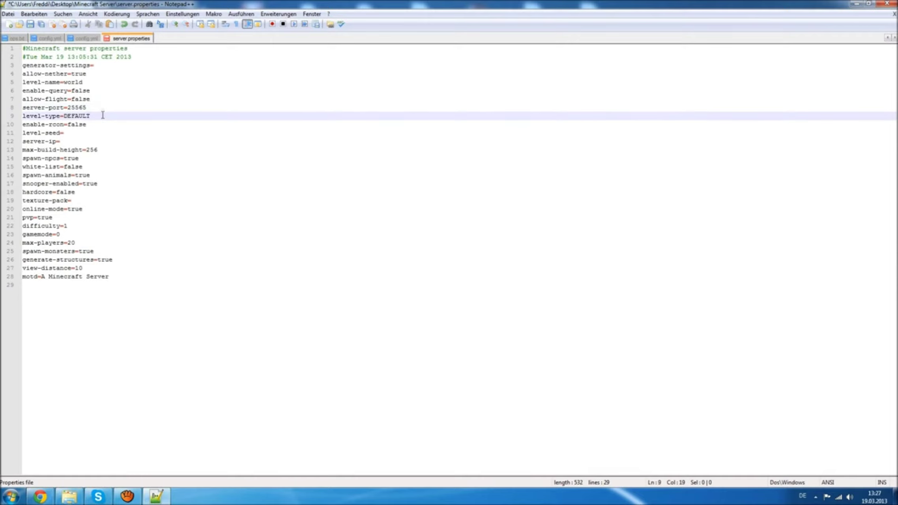
click(40, 496)
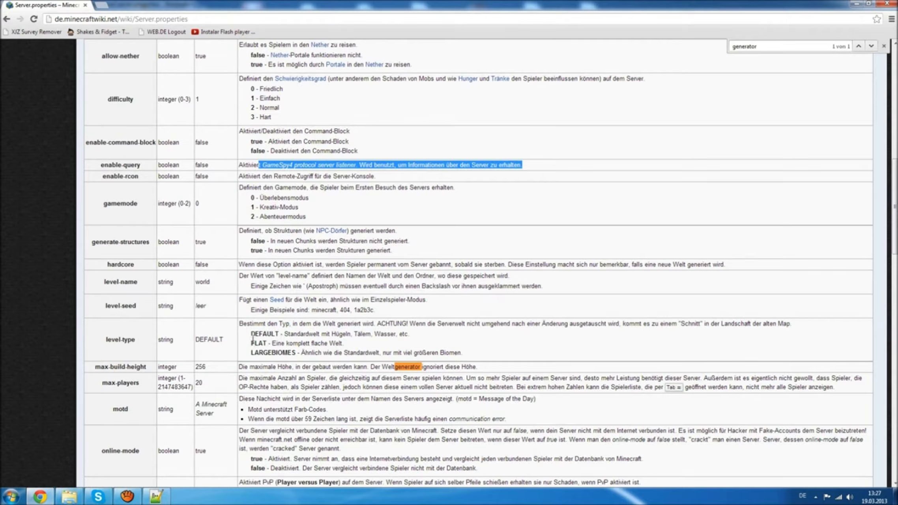
drag(251, 343, 276, 352)
drag(312, 324, 405, 337)
drag(251, 343, 323, 340)
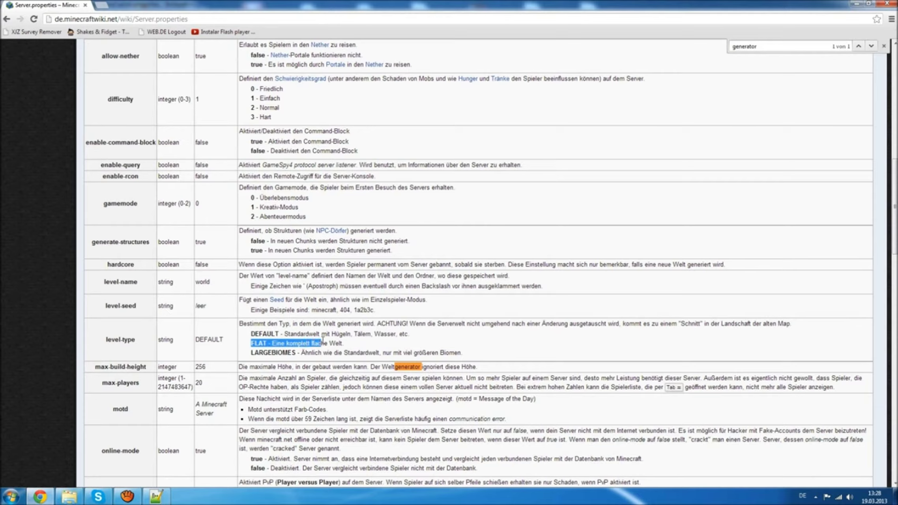
drag(322, 342, 279, 350)
click(279, 349)
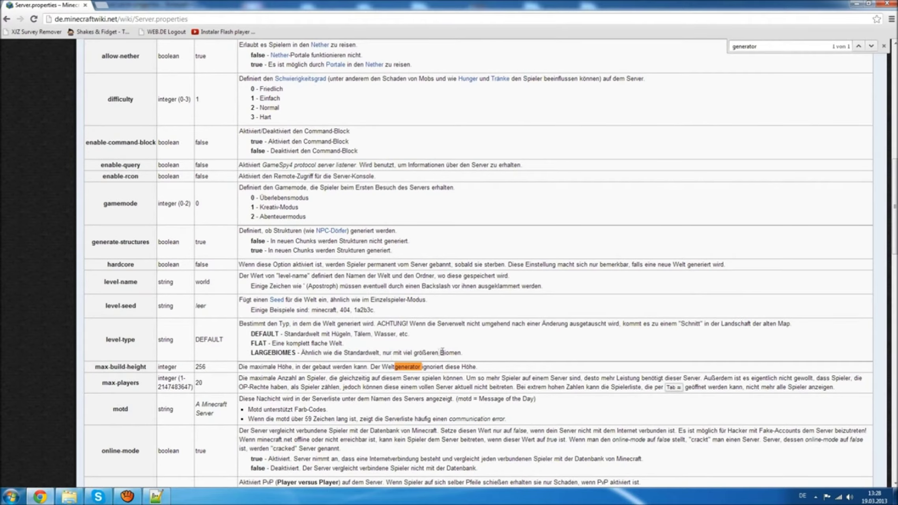
Highlight rcon in the enable-rcon line in Notepad++, and look up the setting's description on the wiki in Chrome.
click(162, 498)
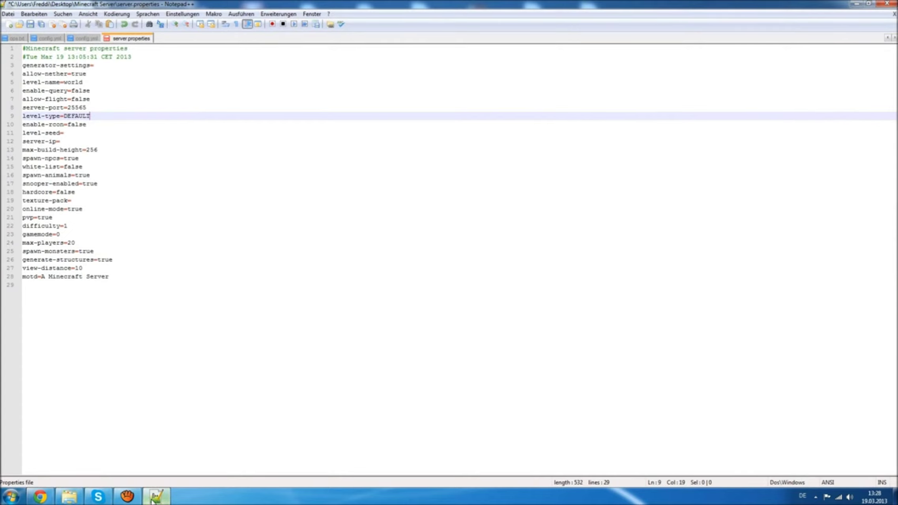
click(52, 124)
drag(53, 124, 65, 125)
click(42, 497)
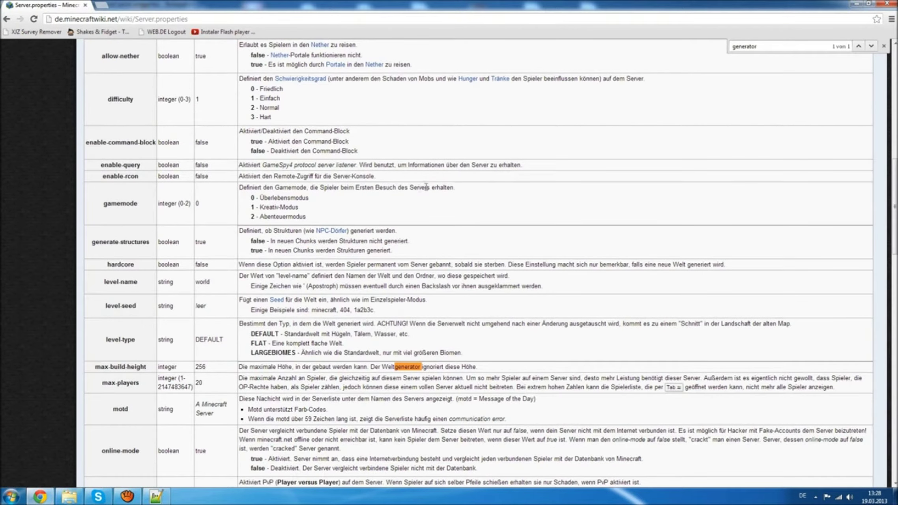
drag(376, 176, 273, 177)
Go to the level-seed line in Notepad++, and read the level-seed description on the wiki in Chrome.
click(156, 496)
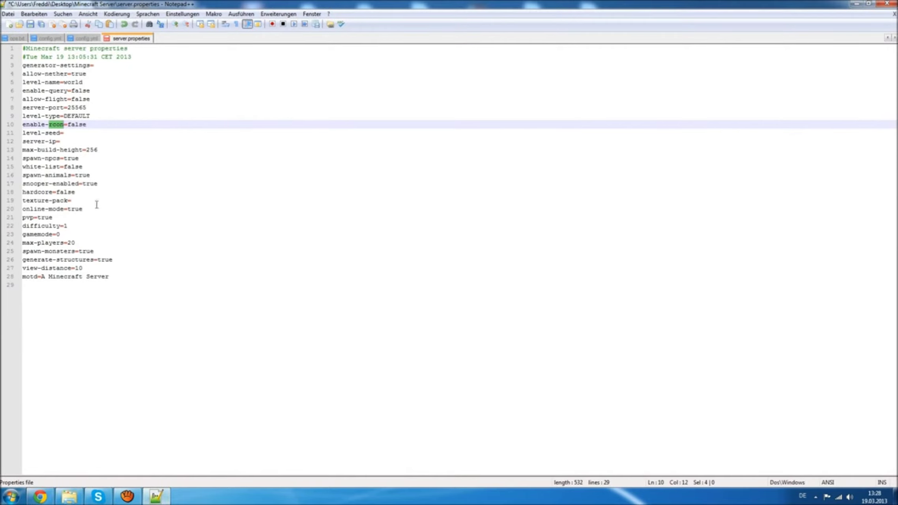
click(80, 134)
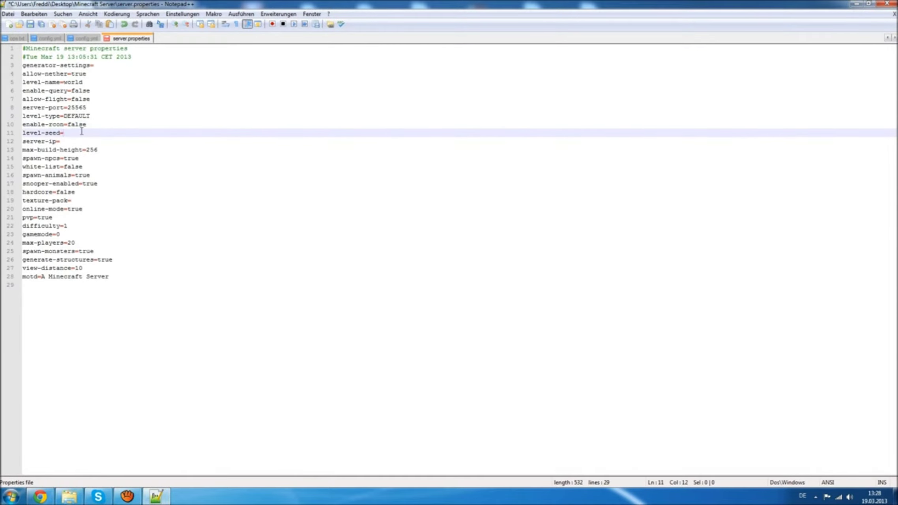
click(43, 496)
scroll(108, 215, down, 1)
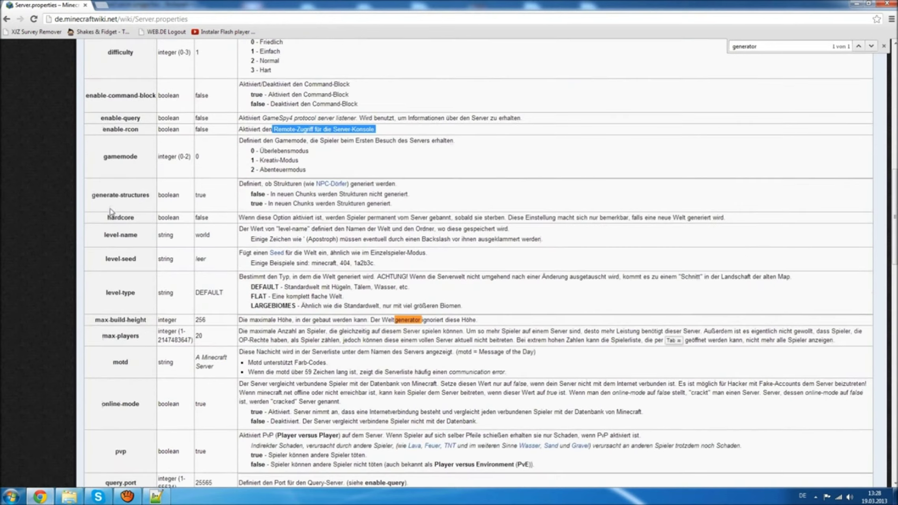
click(241, 255)
drag(242, 256, 308, 253)
Examine the server-ip and max-build-height lines in Notepad++, and read the wiki's max-build-height description in Chrome.
click(156, 497)
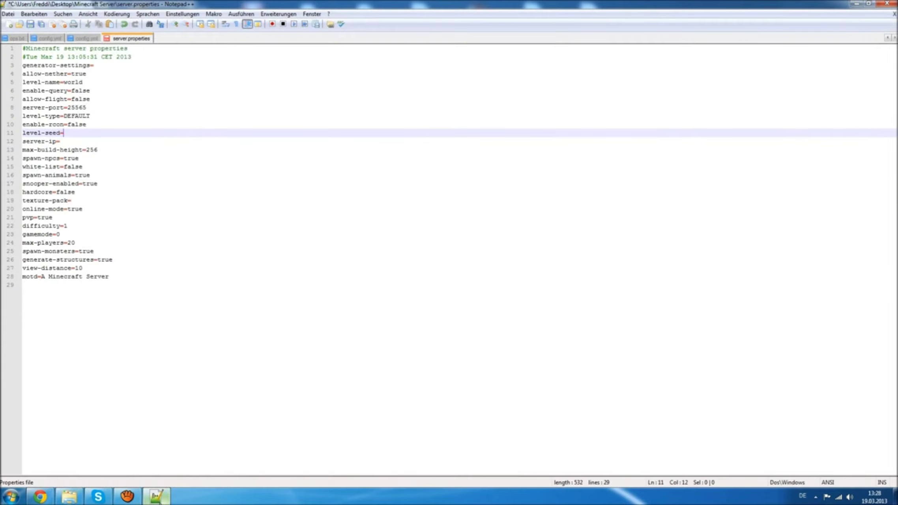
key(Down)
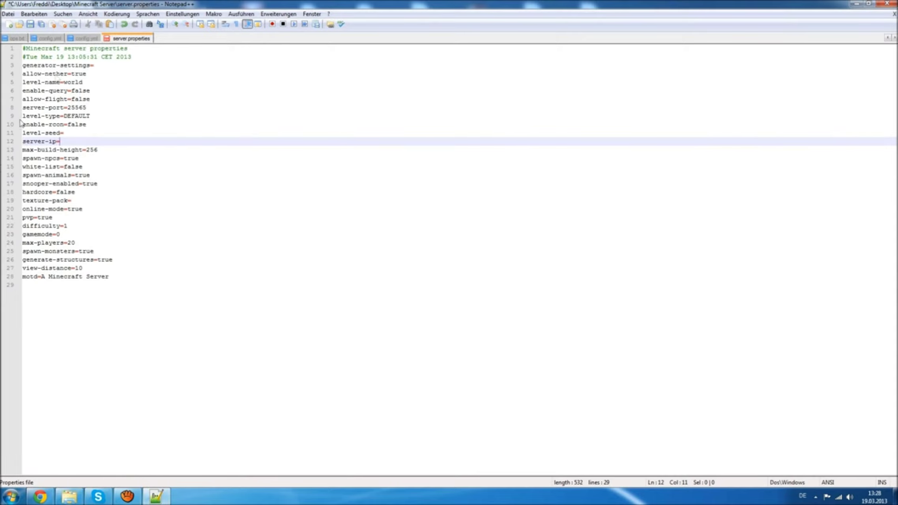
click(112, 152)
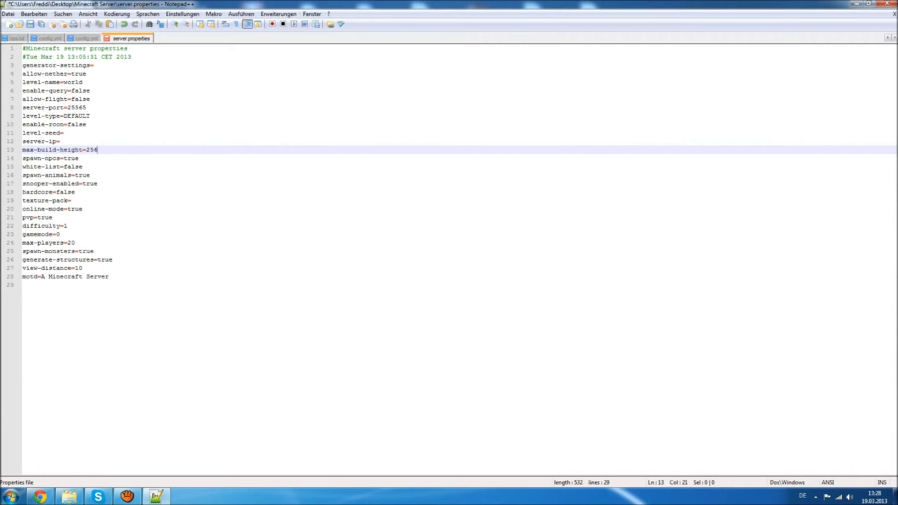
click(39, 496)
scroll(67, 425, down, 1)
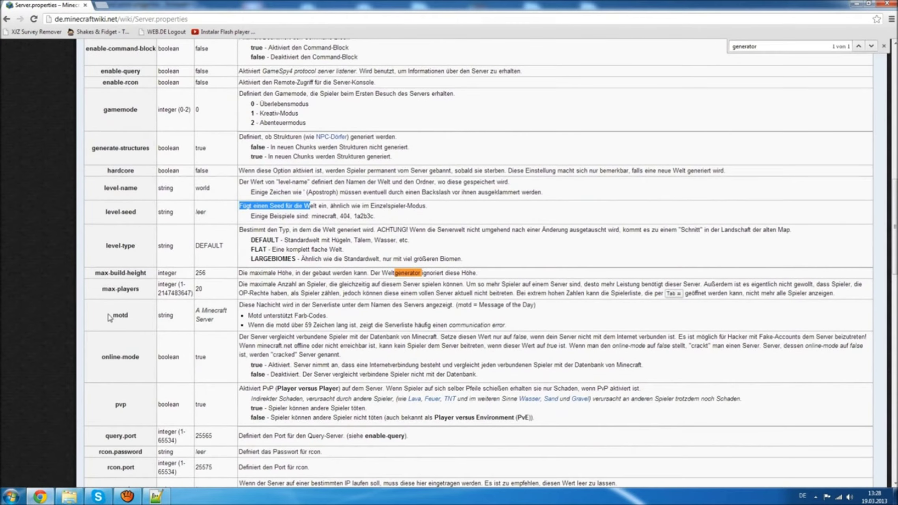
drag(186, 274, 258, 275)
double_click(263, 274)
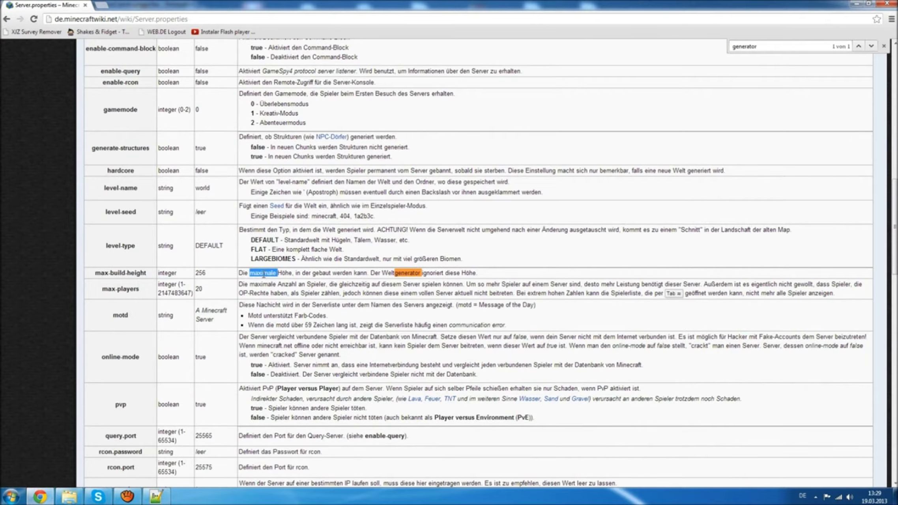
Return to Notepad++ and examine the spawn-npcs and white-list settings.
click(155, 496)
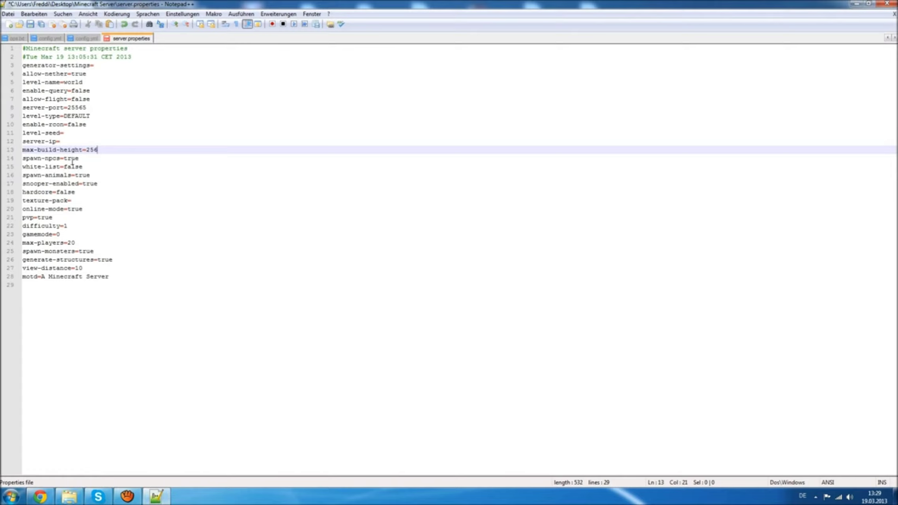
click(83, 158)
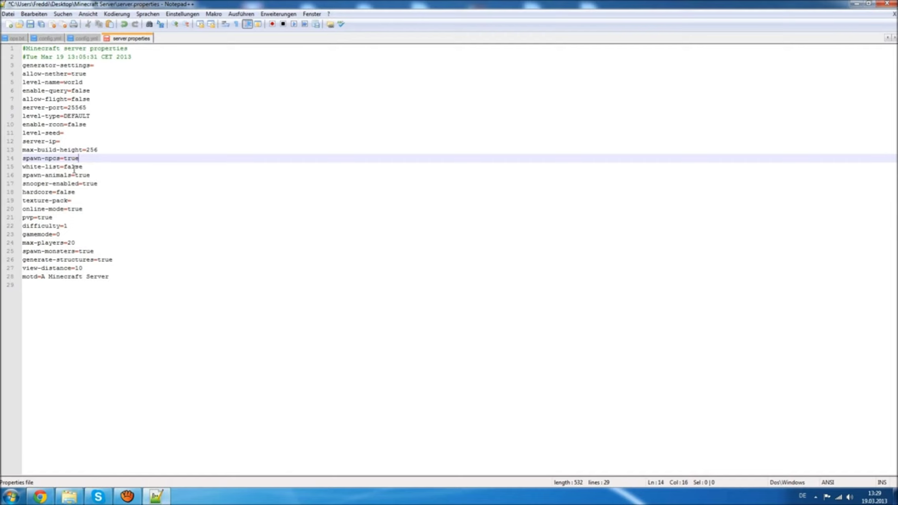
click(102, 163)
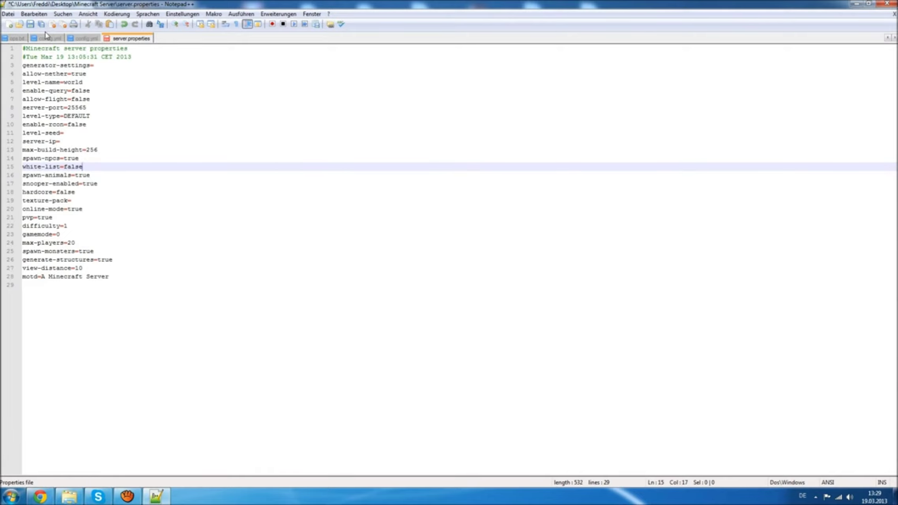
Move on through the file to examine the spawn-animals and snooper-enabled settings.
key(Down)
key(Right)
key(Right)
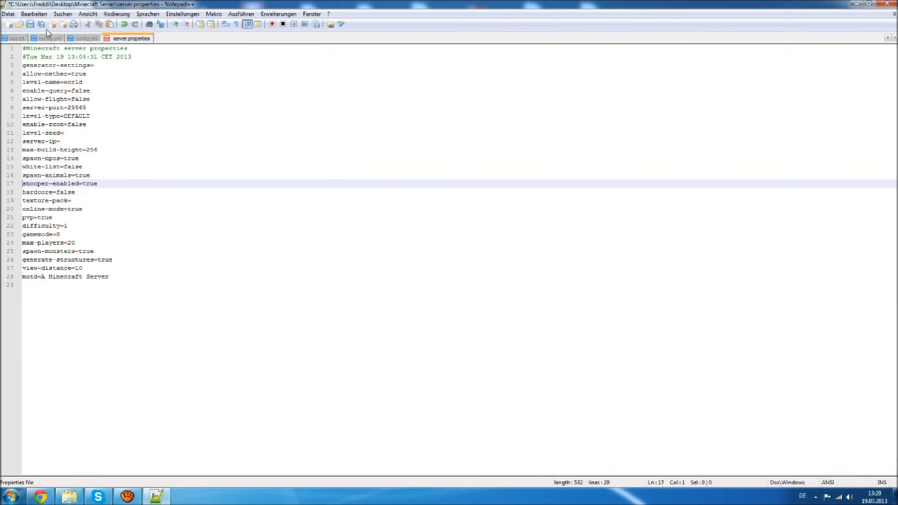
key(Up)
key(Right)
key(Right)
key(Right)
key(Right)
key(Right)
key(Right)
key(Right)
key(Right)
key(Right)
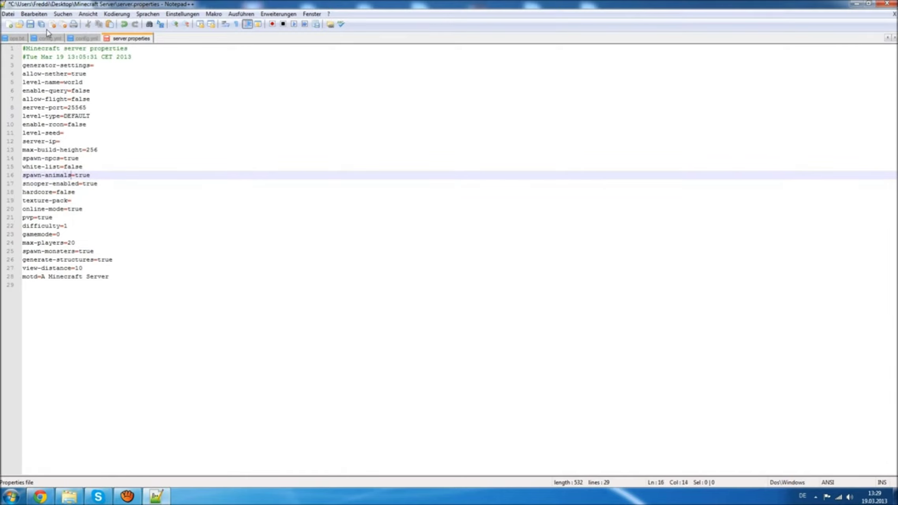
key(Down)
key(Left)
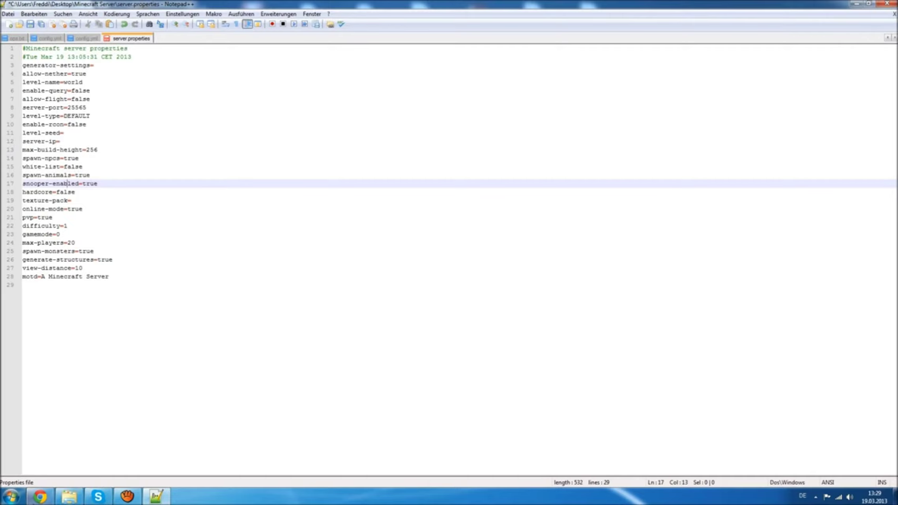
Read the snooper-enabled description on the wiki in Chrome, comparing it with the snooper-enabled line in Notepad++.
click(40, 497)
scroll(152, 328, down, 7)
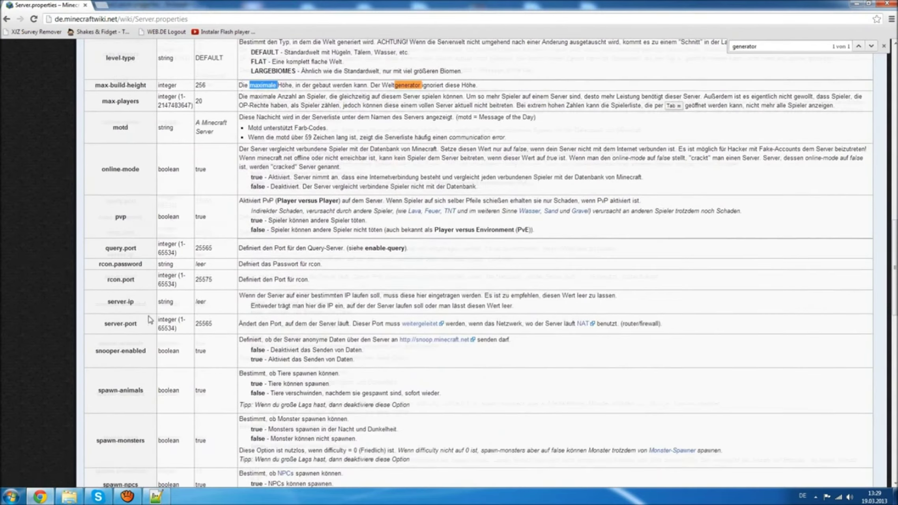
drag(263, 245, 338, 247)
click(303, 255)
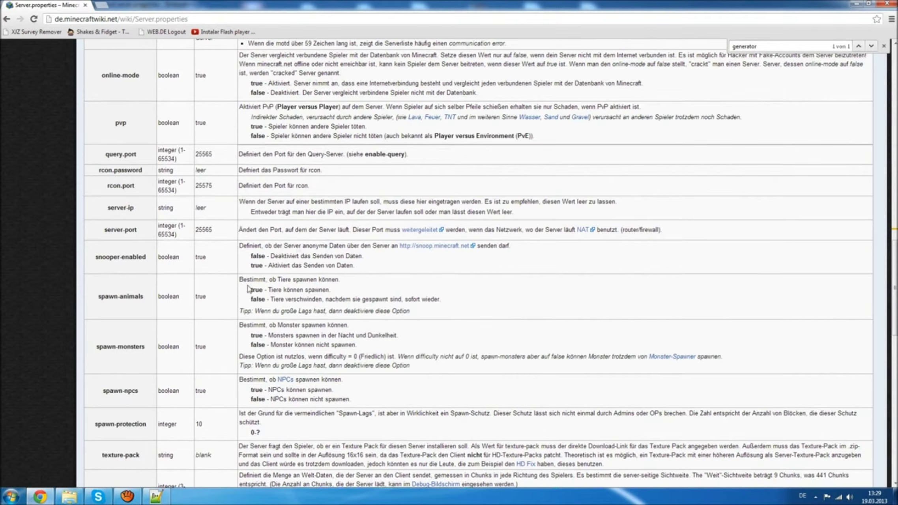
click(156, 496)
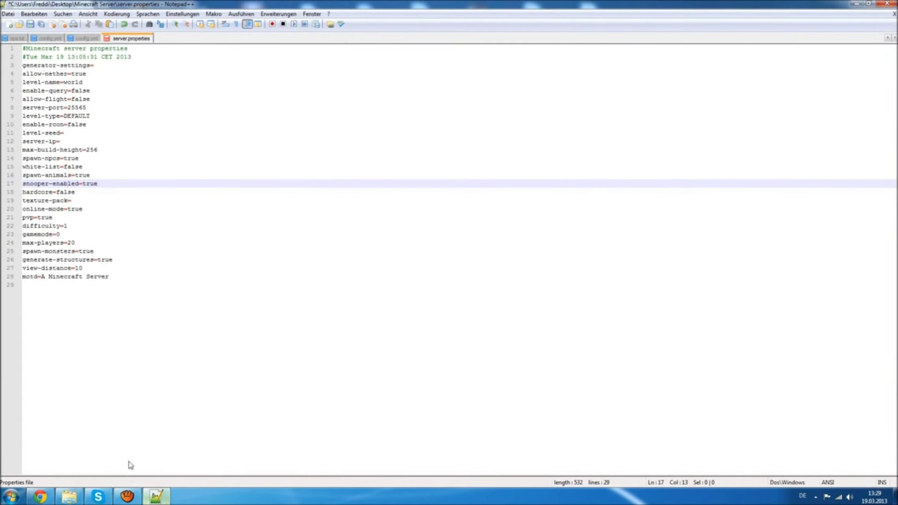
click(116, 184)
click(43, 498)
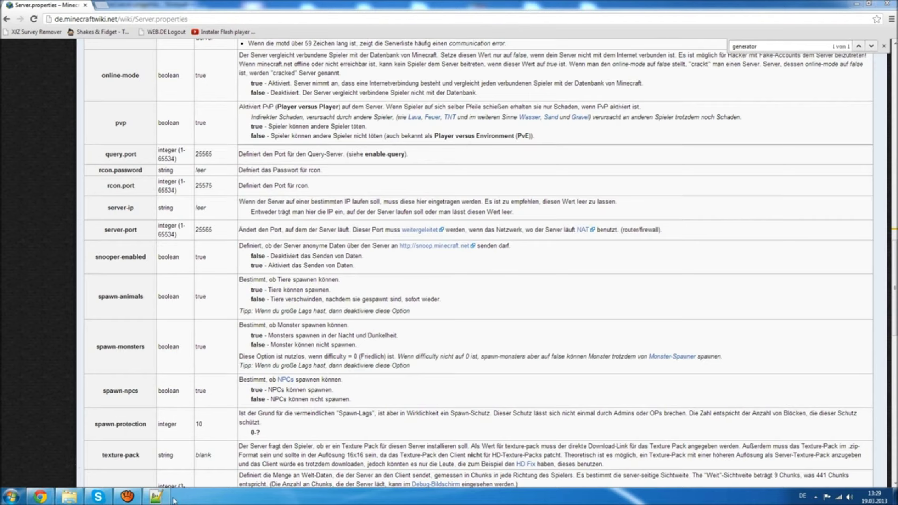
click(158, 498)
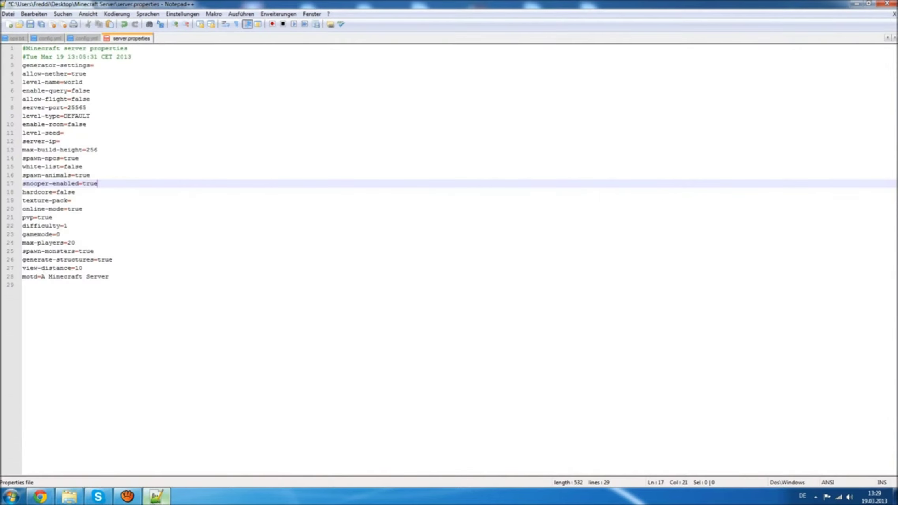
Examine the hardcore and texture-pack lines, and read the wiki's texture-pack description in Chrome before returning to Notepad++.
click(72, 192)
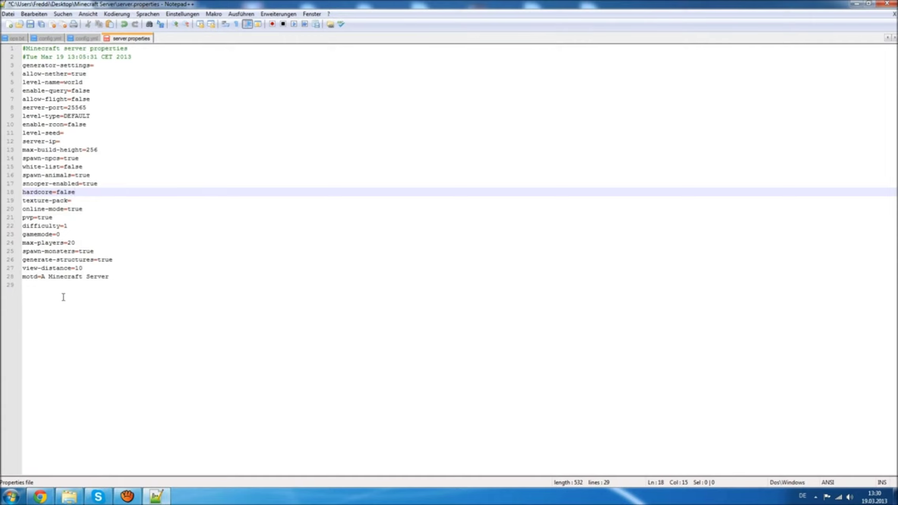
click(88, 208)
click(72, 202)
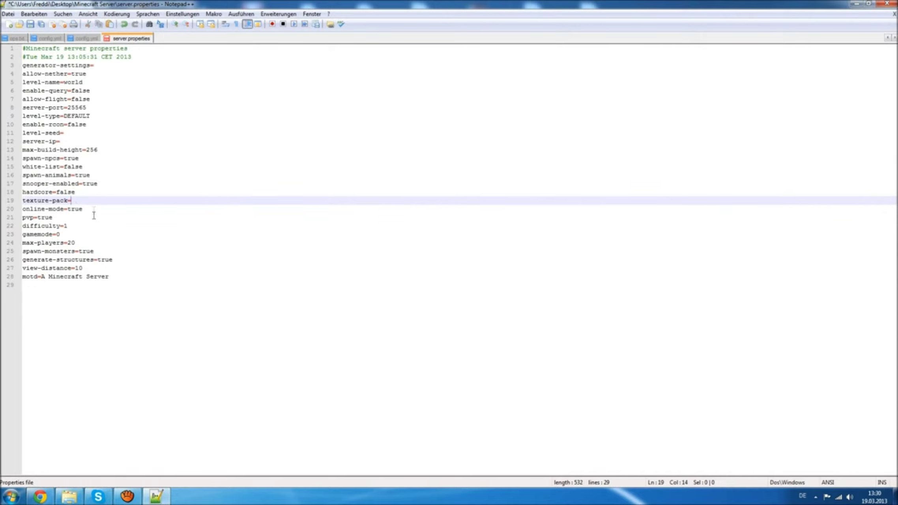
click(40, 497)
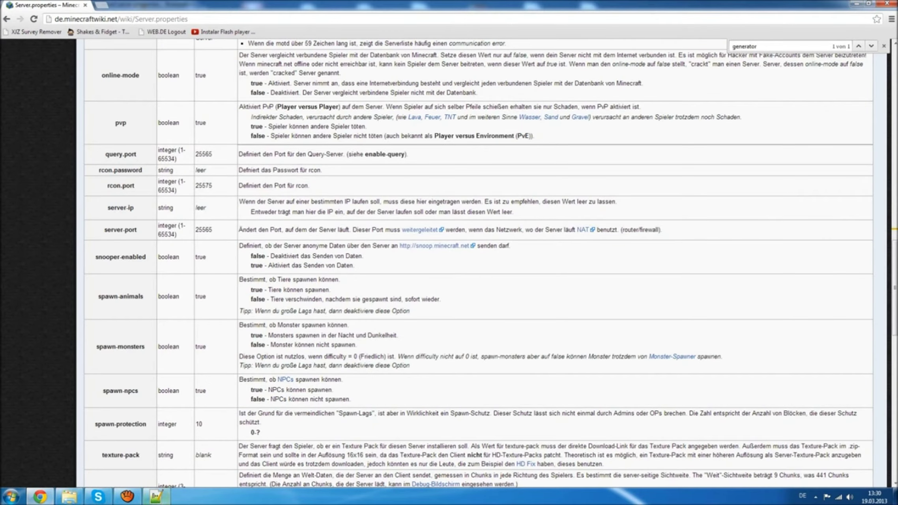
click(162, 500)
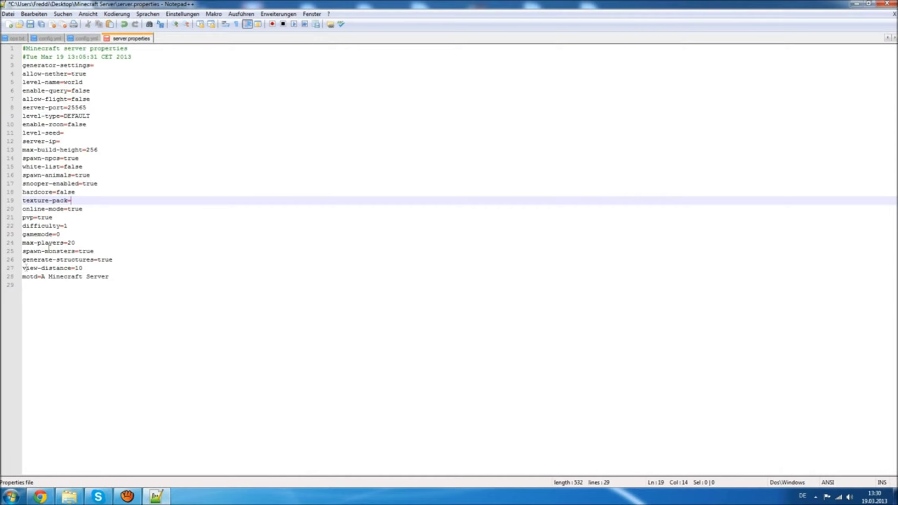
Set online-mode to false in server.properties.
click(101, 208)
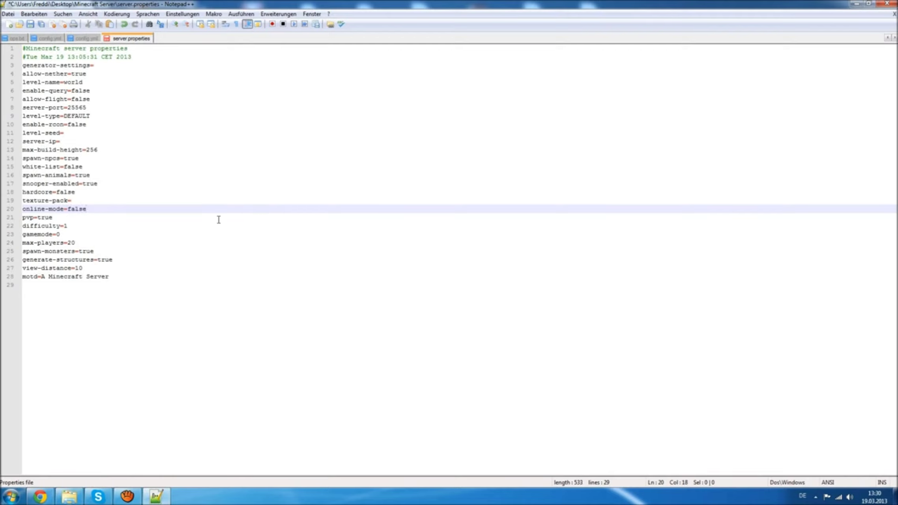
drag(85, 210, 67, 210)
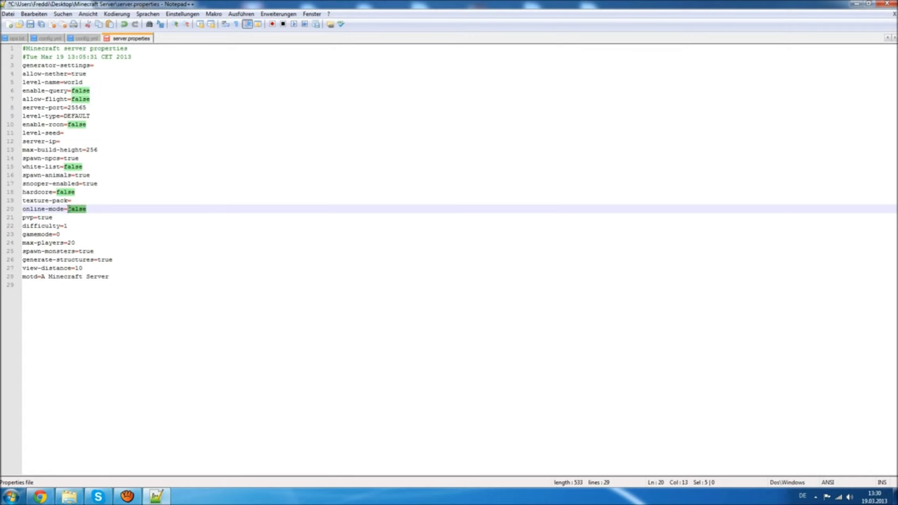
click(87, 210)
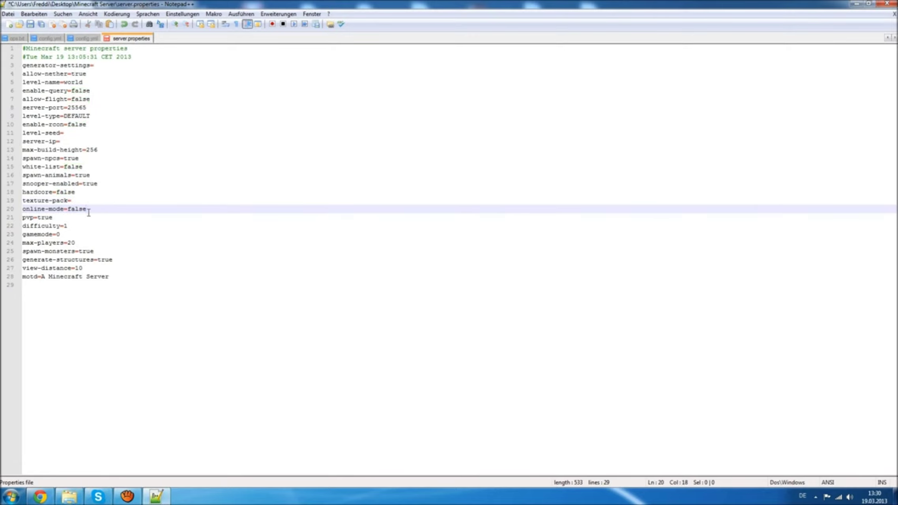
Set pvp to false in server.properties.
click(59, 218)
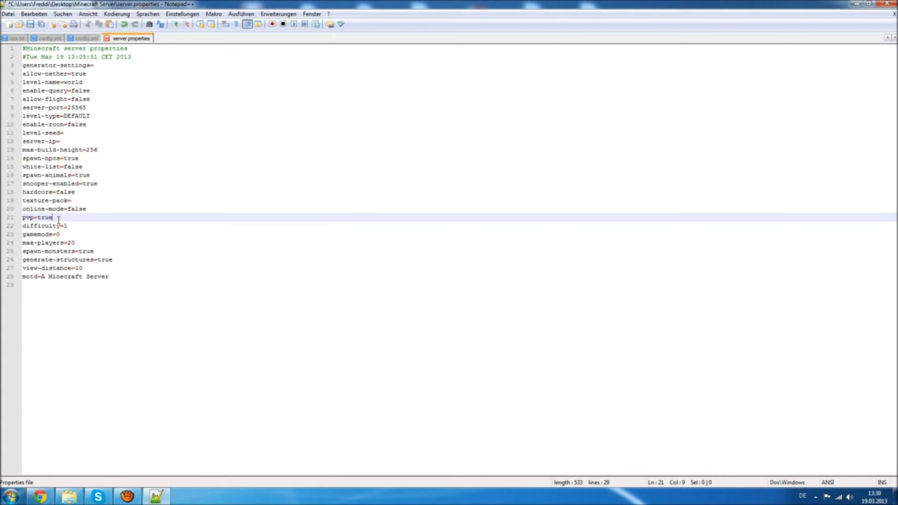
key(BackSpace)
key(BackSpace)
key(BackSpace)
text(false)
Look up the difficulty levels on the wiki in Chrome, and set difficulty to 2 in Notepad++.
click(69, 227)
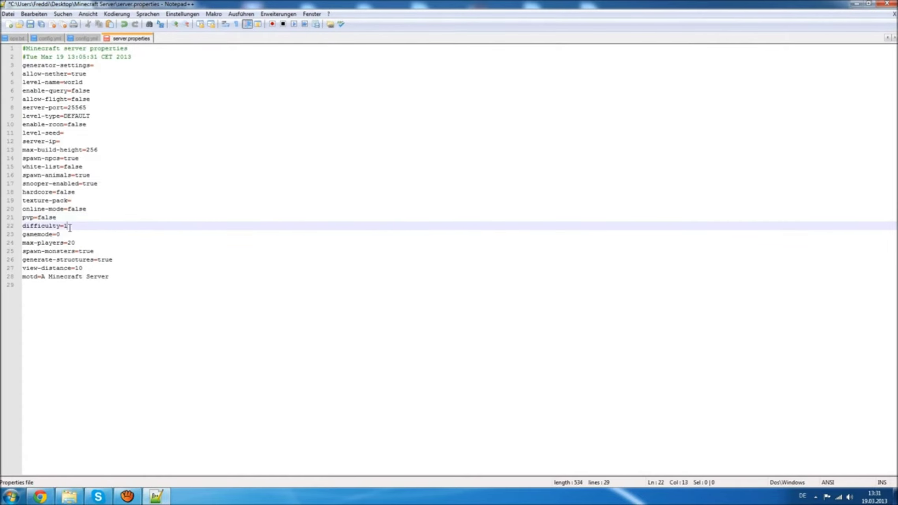
click(39, 496)
scroll(182, 146, up, 8)
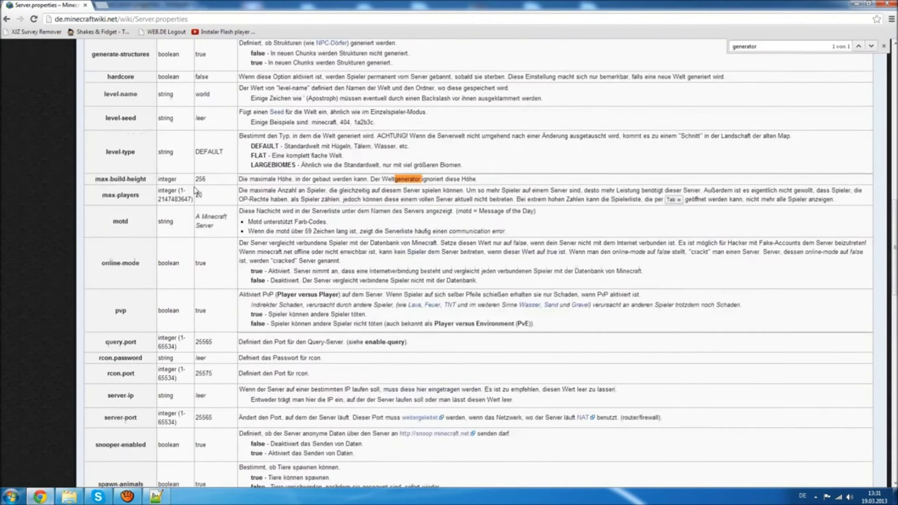
scroll(182, 146, up, 3)
scroll(182, 132, down, 8)
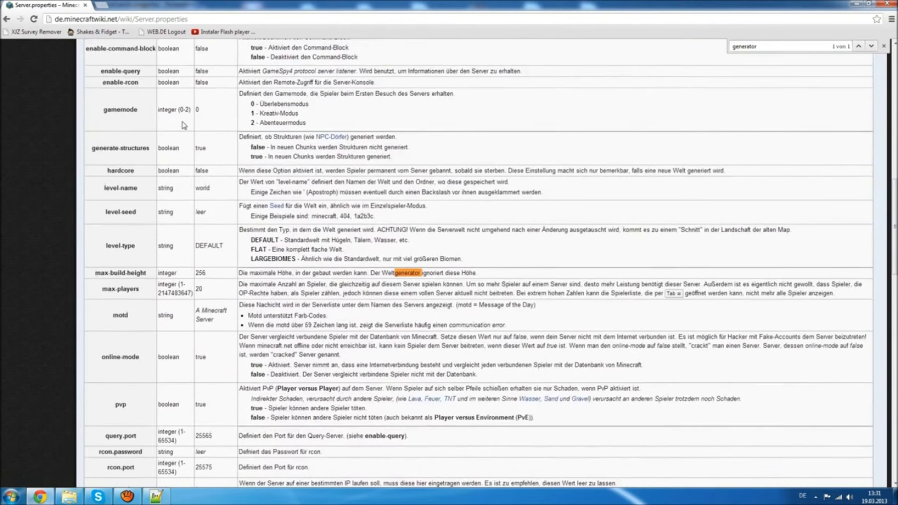
scroll(183, 124, down, 1)
scroll(130, 114, up, 7)
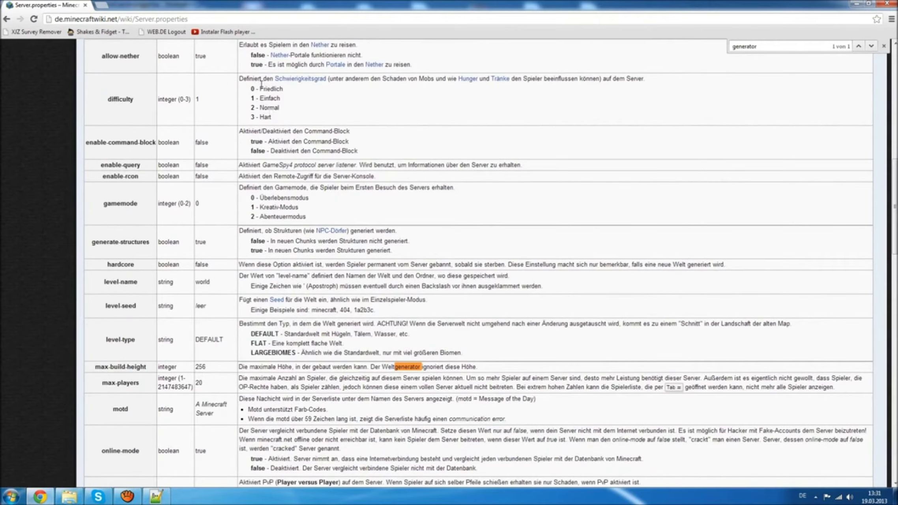
drag(261, 89, 251, 107)
click(260, 121)
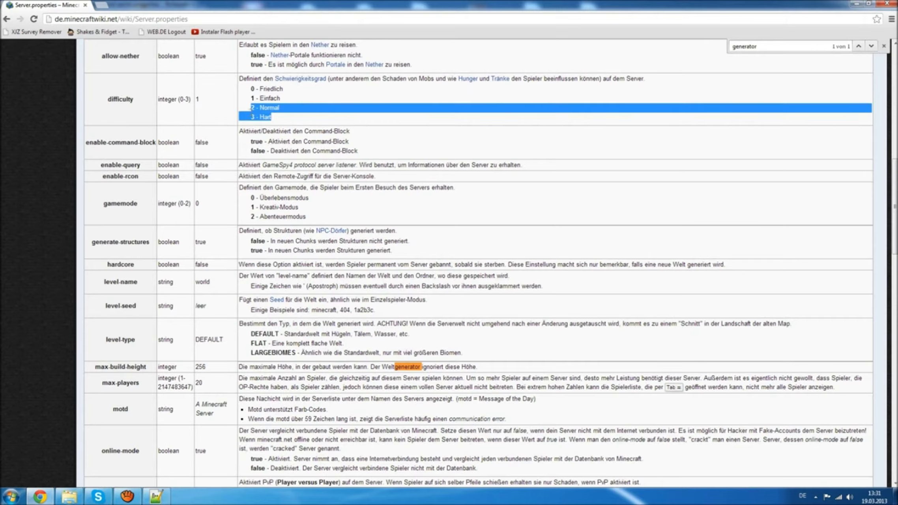
click(157, 496)
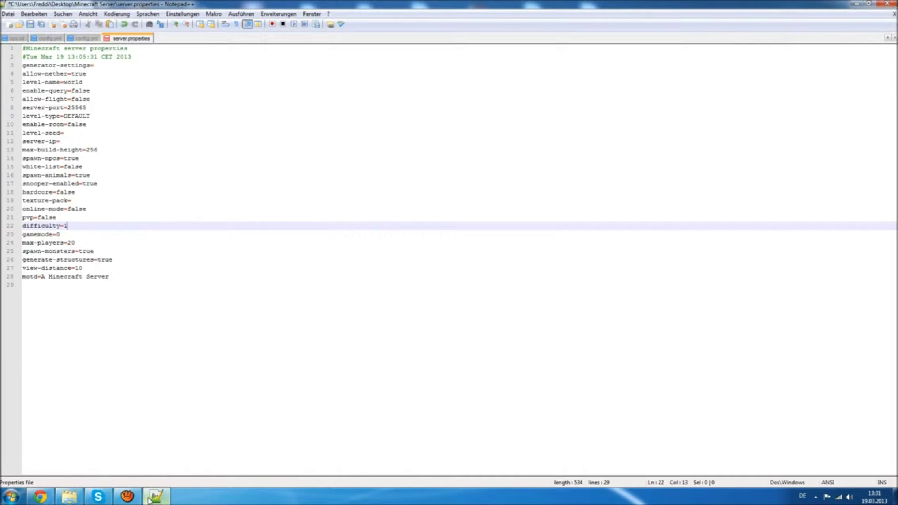
drag(64, 220, 66, 222)
text(2)
Go to the gamemode line, and read the gamemode options on the wiki in Chrome.
click(66, 235)
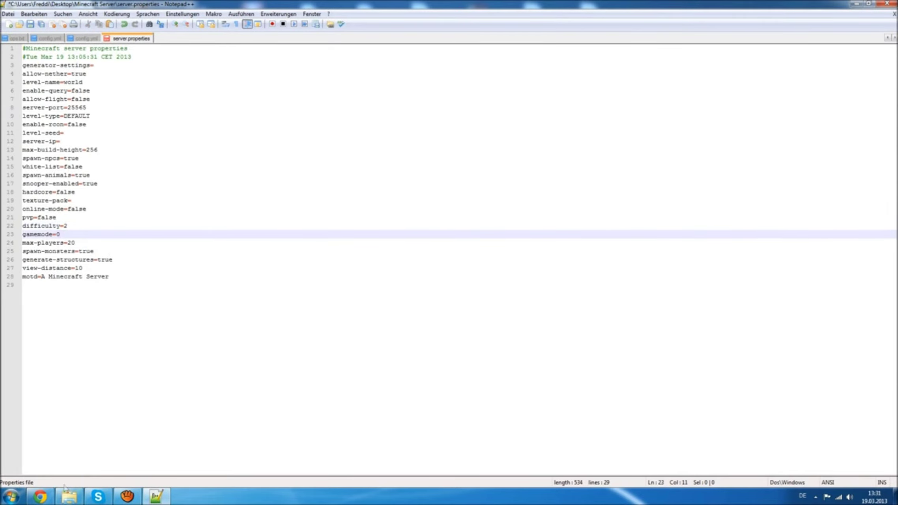
click(40, 496)
scroll(187, 125, down, 3)
scroll(215, 123, up, 1)
drag(309, 104, 269, 129)
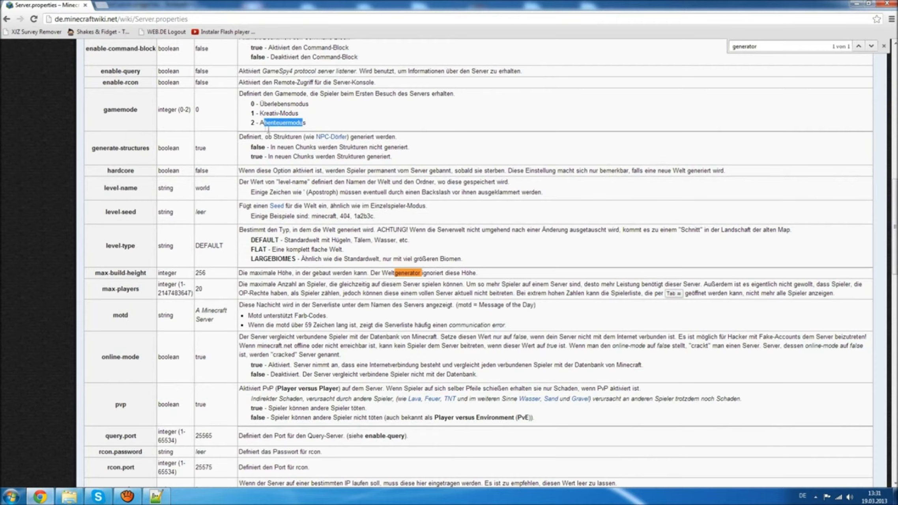
click(305, 130)
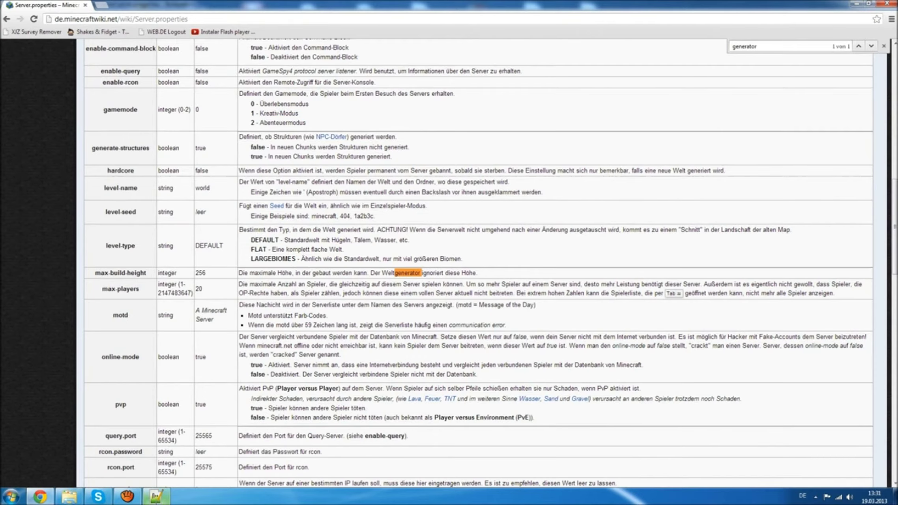
Return to Notepad++ and set max-players to 10.
click(157, 496)
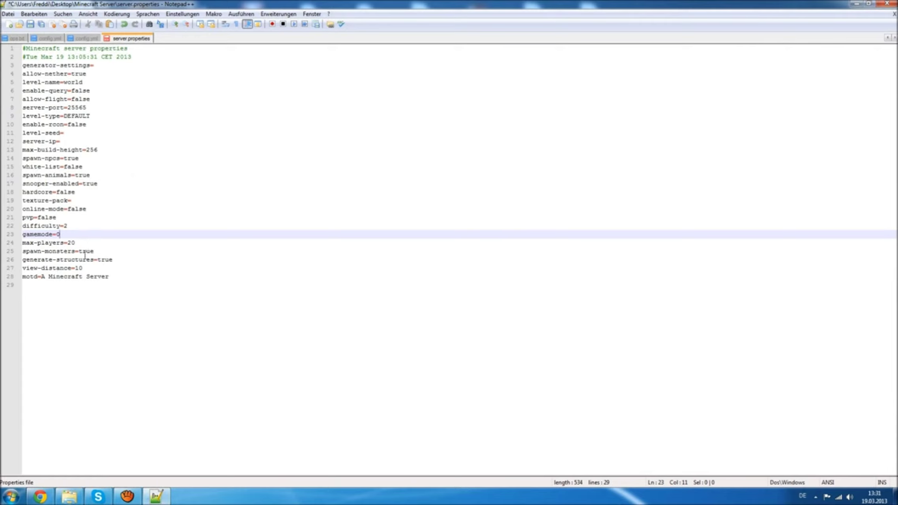
click(144, 240)
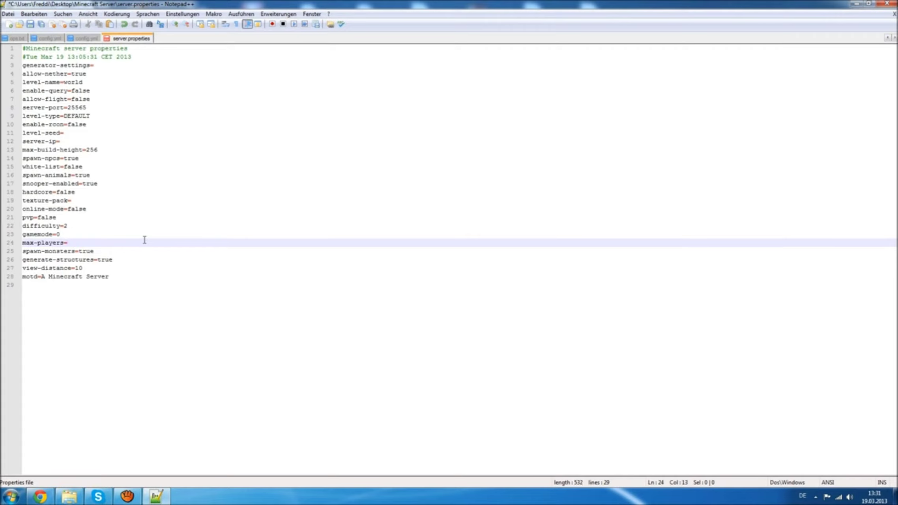
text(19)
Read the generate-structures description on the wiki in Chrome, and examine the generate-structures and view-distance lines in Notepad++.
click(42, 496)
scroll(46, 485, down, 2)
scroll(114, 182, up, 5)
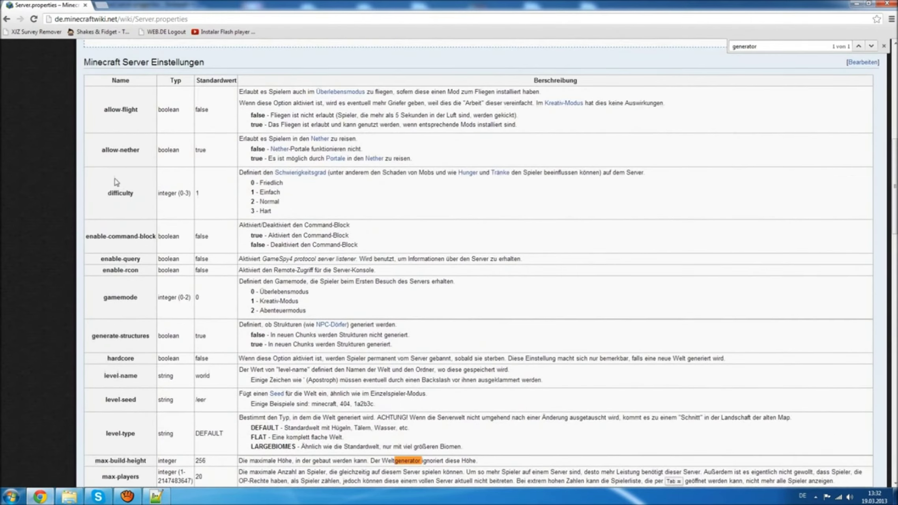
scroll(115, 185, down, 2)
scroll(115, 185, down, 2)
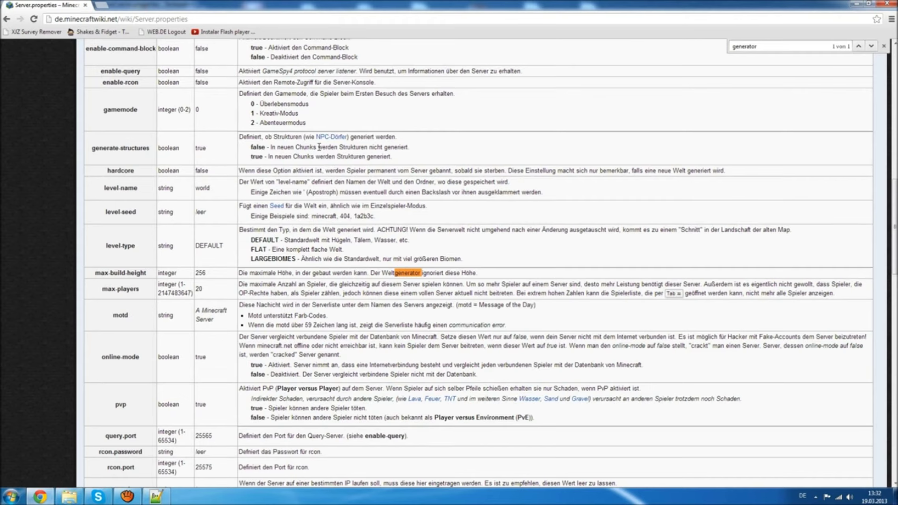
drag(393, 157, 245, 125)
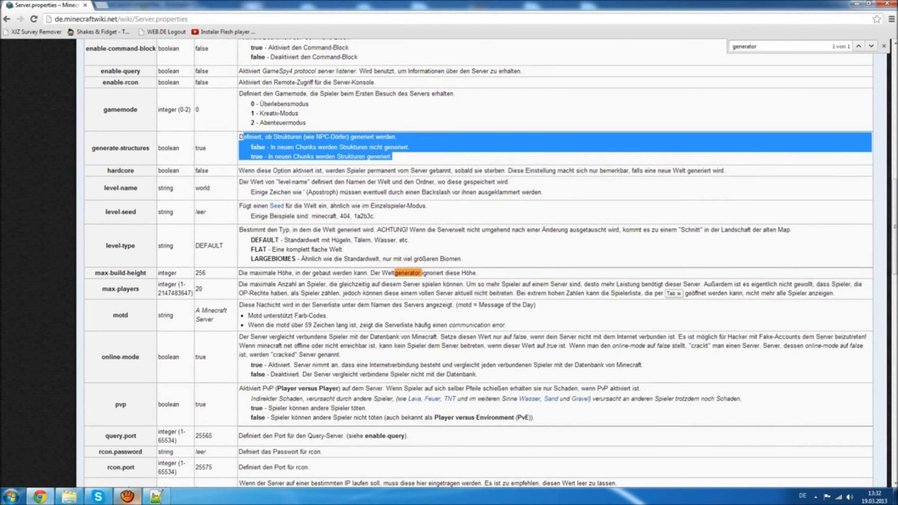
click(155, 496)
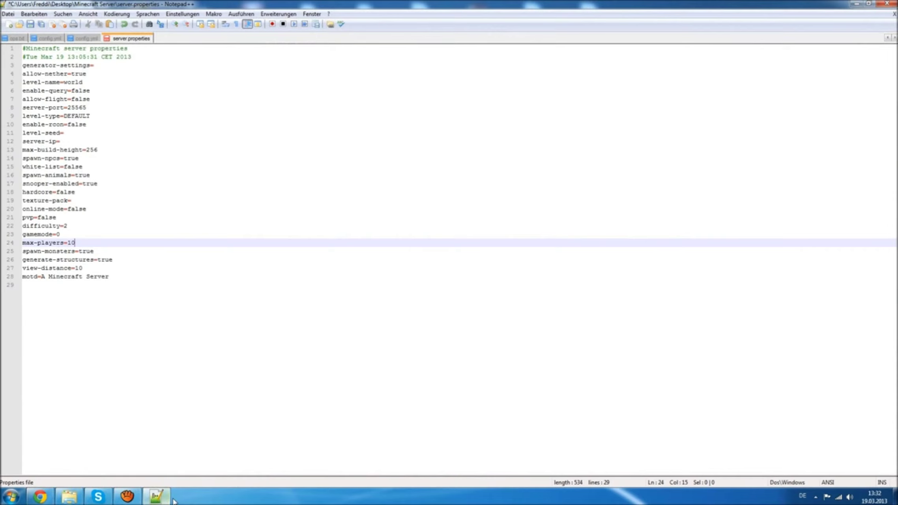
click(116, 260)
mouse_move(118, 259)
mouse_down()
mouse_move(97, 260)
mouse_move(110, 260)
mouse_up()
click(89, 270)
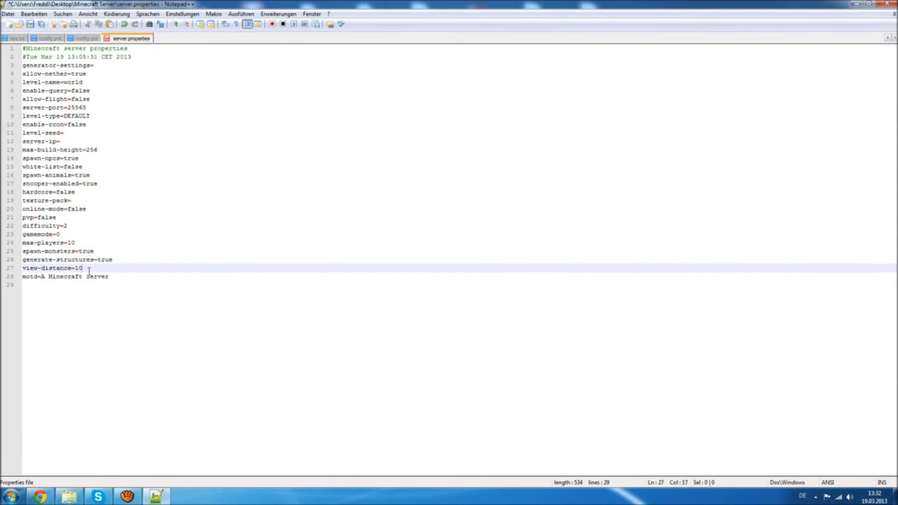
Replace the motd text with "Mein neuer Minecraft Server" and save server.properties.
drag(125, 276, 42, 277)
key(Delete)
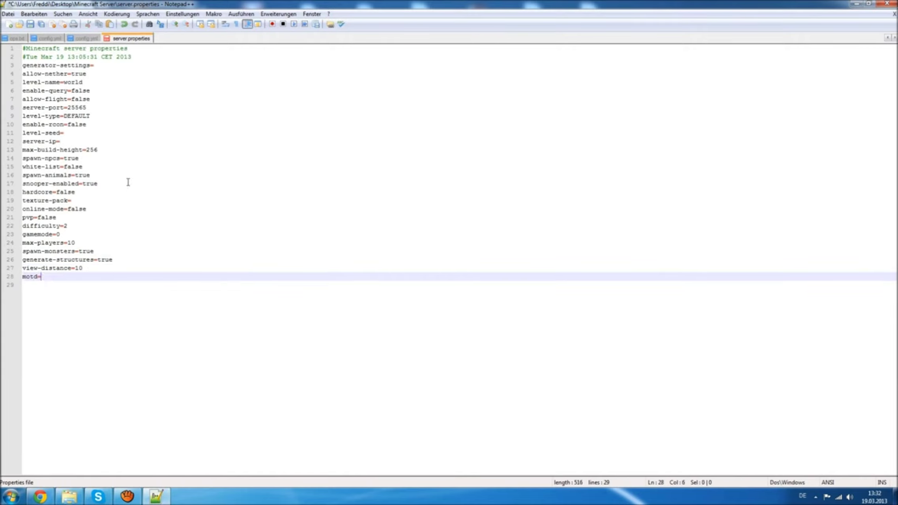
key(BackSpace)
key(alt+space)
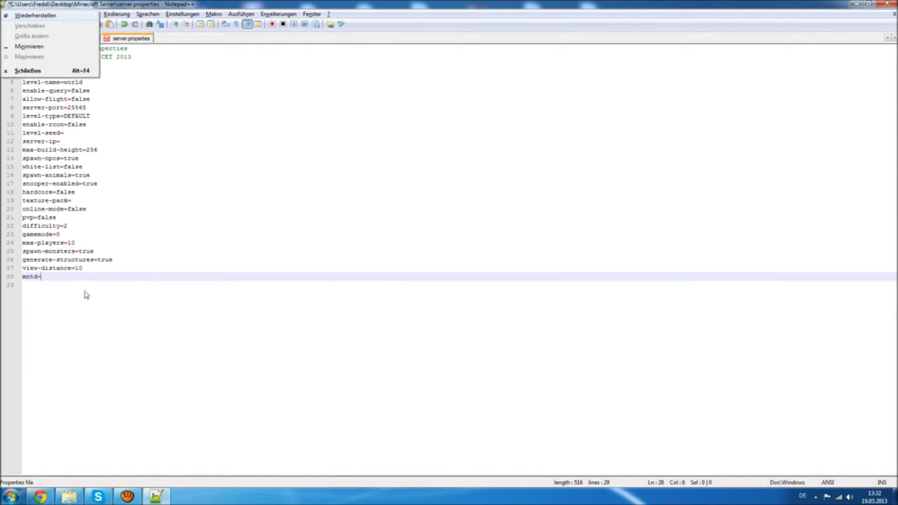
key(Escape)
text(Mein )
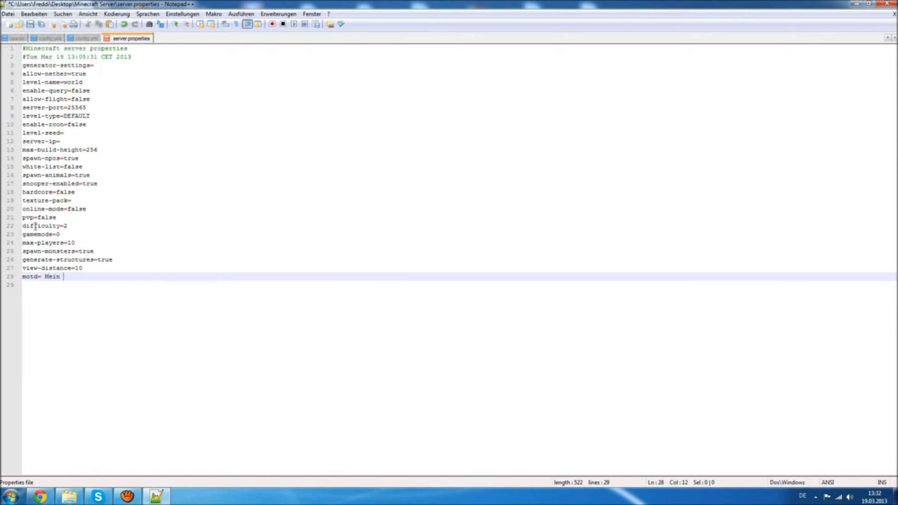
text(neuer)
text( Minecra)
text(ftr)
text(Server)
key(BackSpace)
click(30, 24)
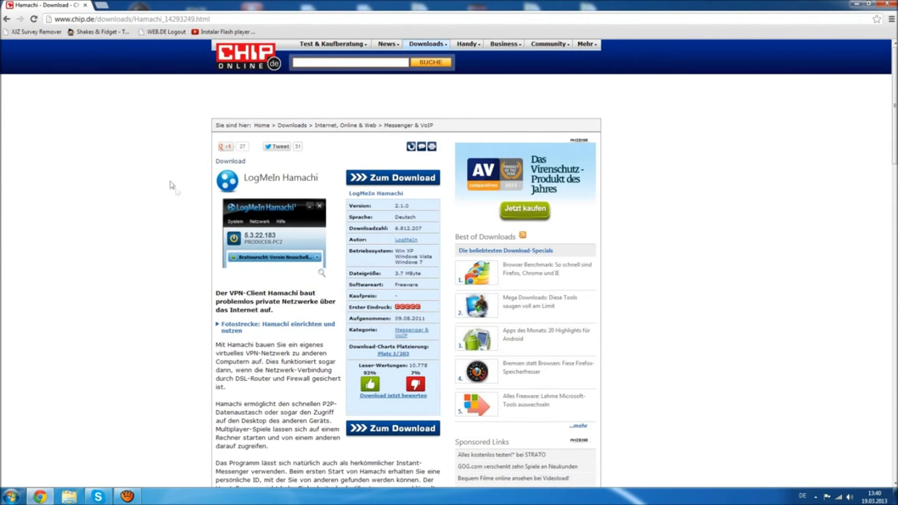
Open the download server selection for LogMeIn Hamachi from its CHIP Online page in Chrome.
scroll(134, 58, down, 3)
scroll(128, 63, up, 3)
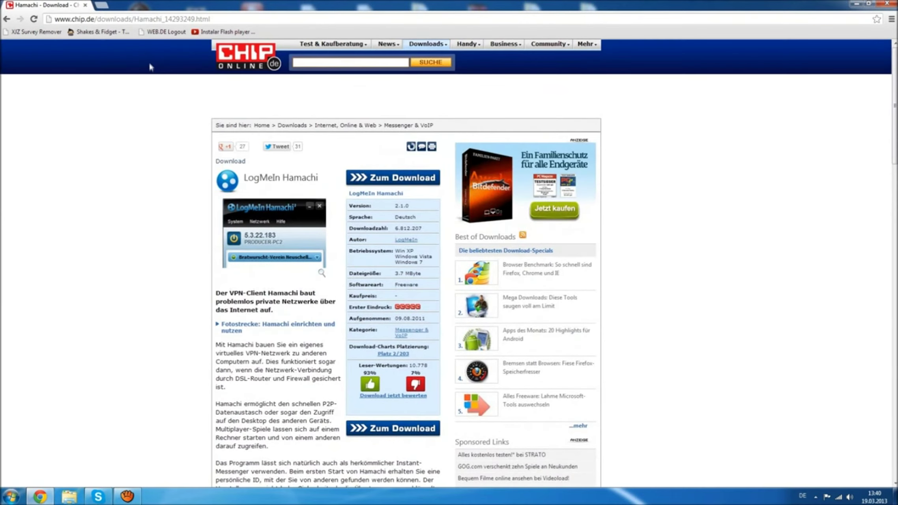
click(359, 178)
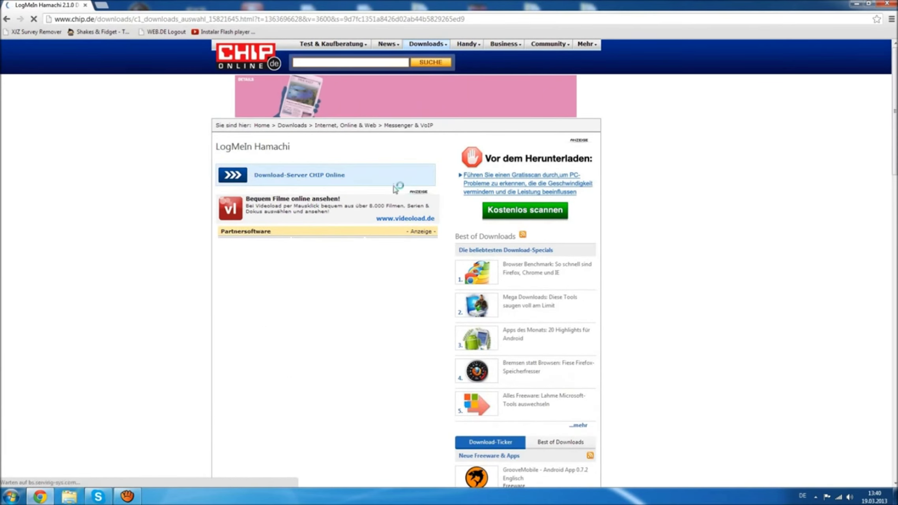
right_click(2, 11)
key(Escape)
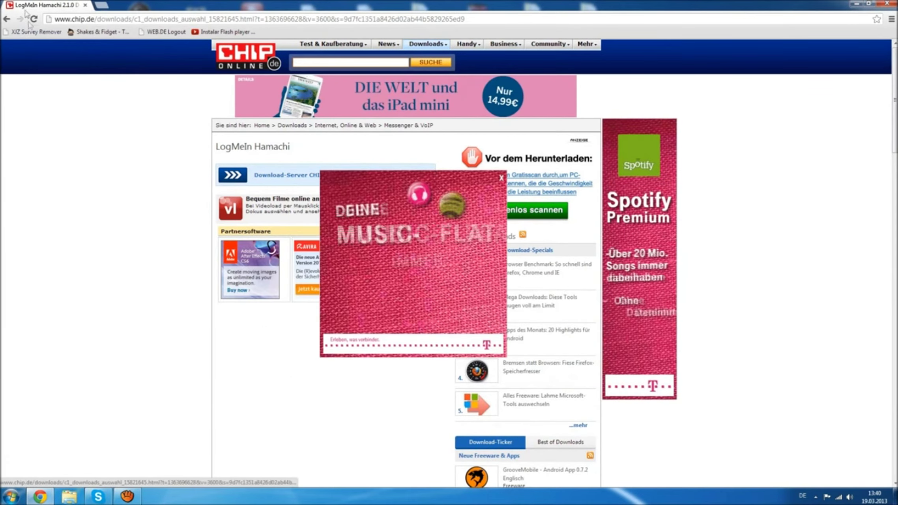
key(alt+Left)
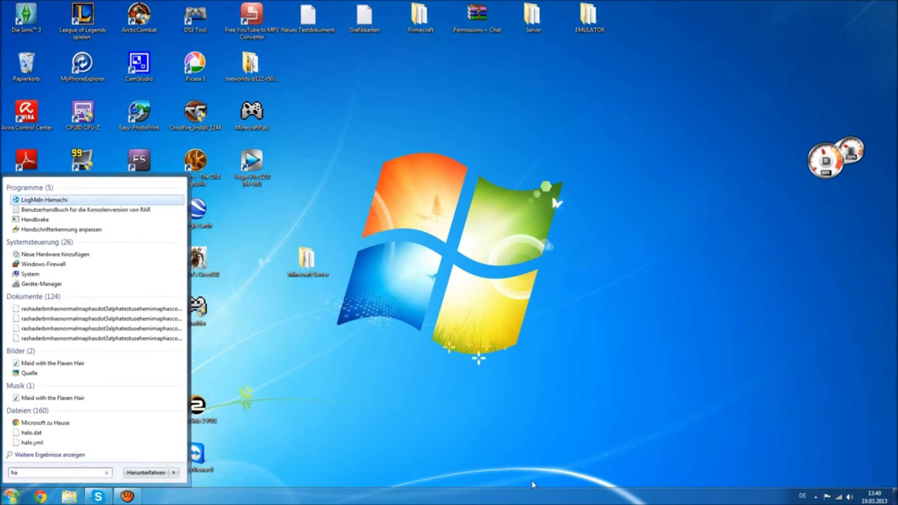
Launch LogMeIn Hamachi and move its window clear of the desktop icons.
key(Return)
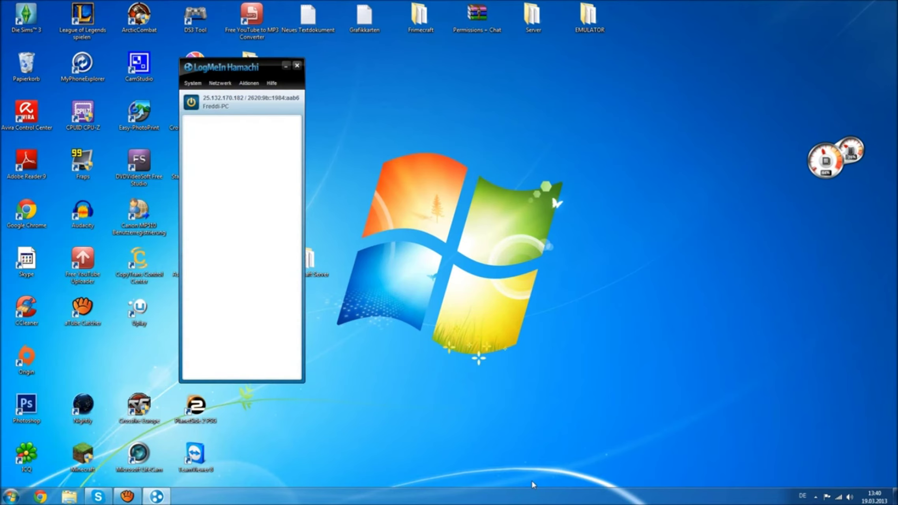
drag(202, 68, 549, 92)
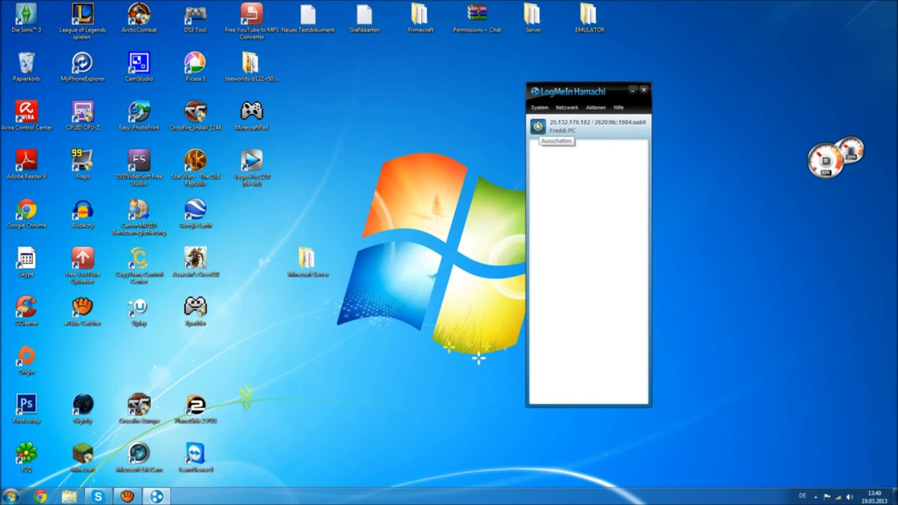
Turn Hamachi off and back on, and make its window taller.
click(538, 127)
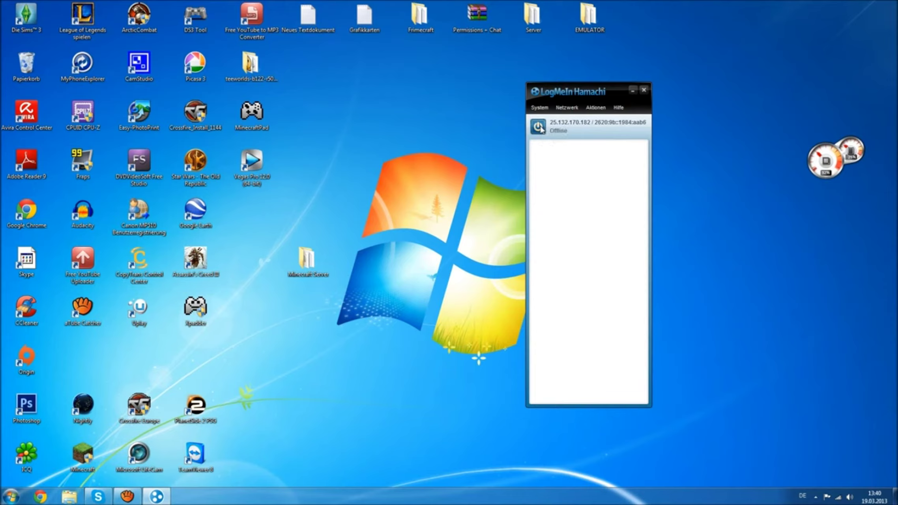
click(540, 127)
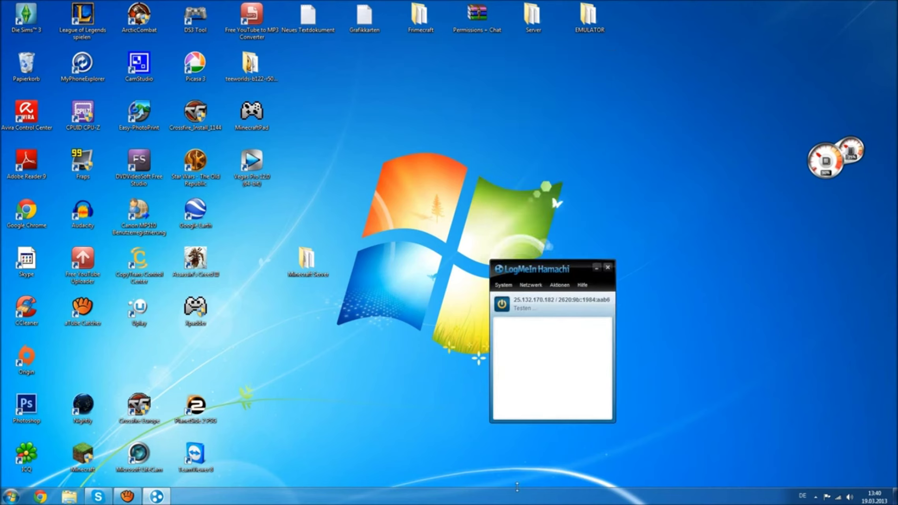
drag(517, 261, 520, 90)
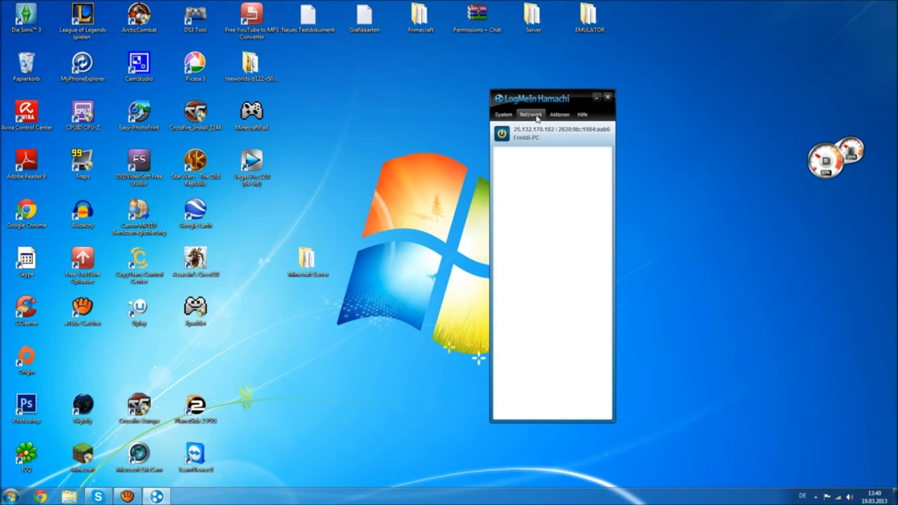
Create a new client-owned Hamachi network with the network ID "AniviaFred's Minecraft Server".
click(535, 118)
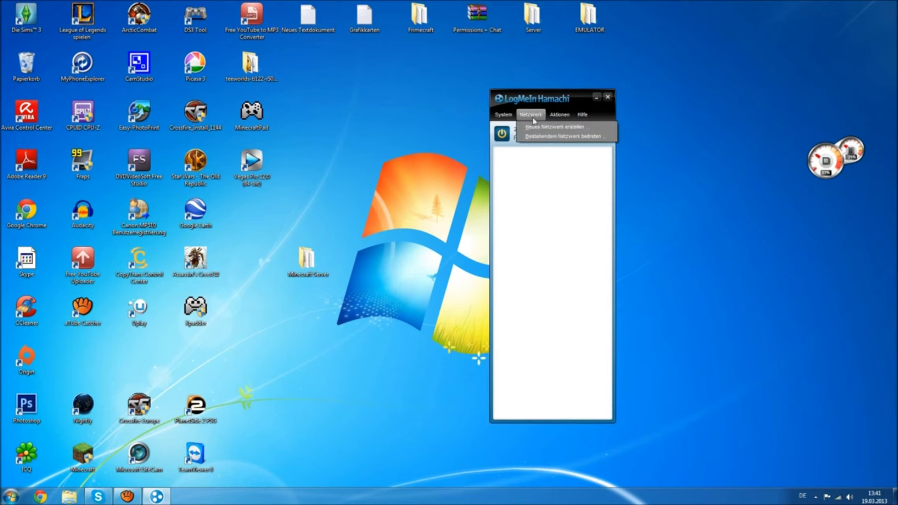
click(532, 127)
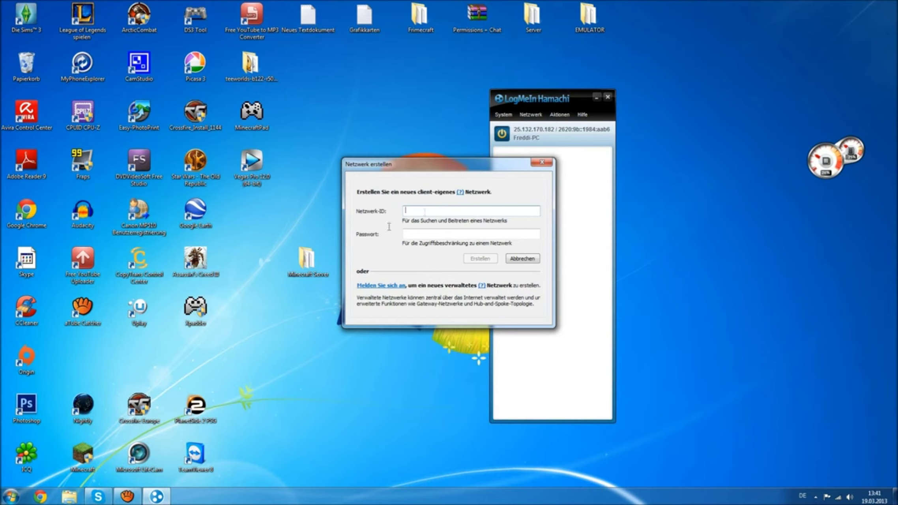
drag(460, 168, 586, 109)
text(Zarogados Minecraf)
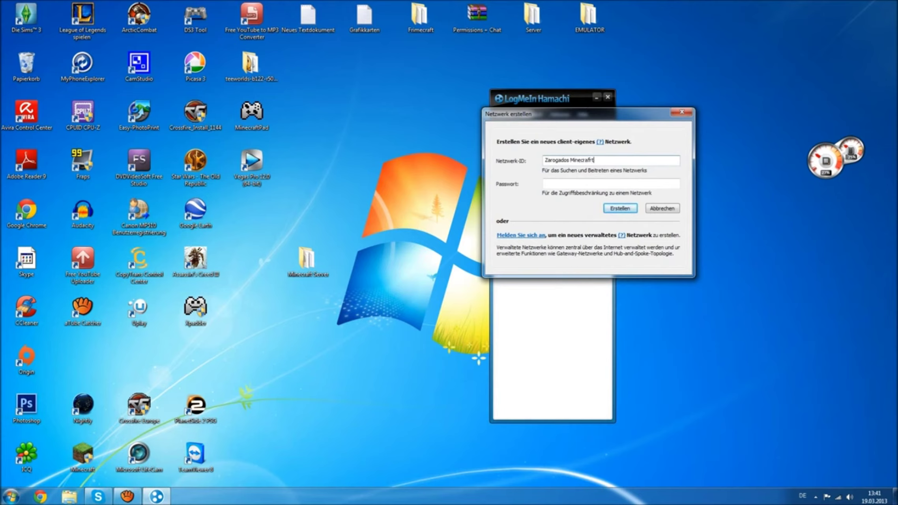
key(ctrl+a)
text(AniviaFr)
Enter "AnviaFred's Minecraft Server" as the network ID for joining an existing network, and cancel without joining.
click(499, 98)
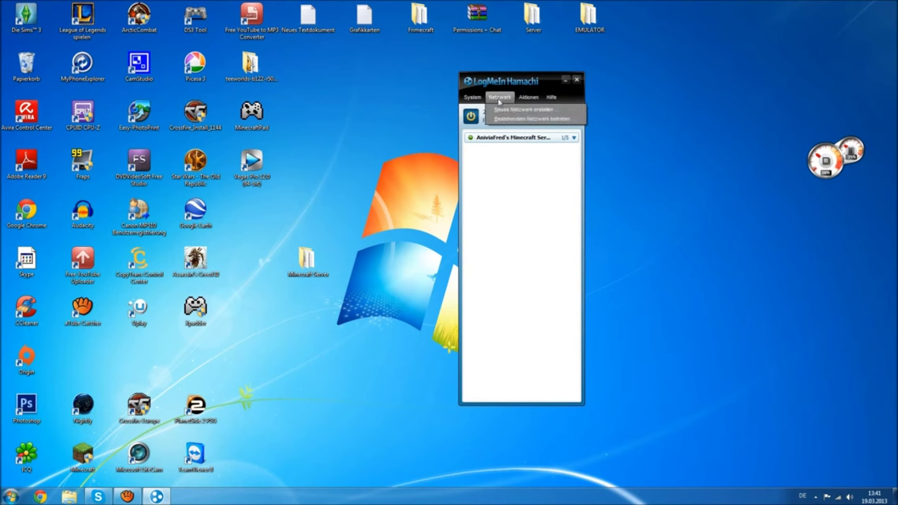
click(519, 119)
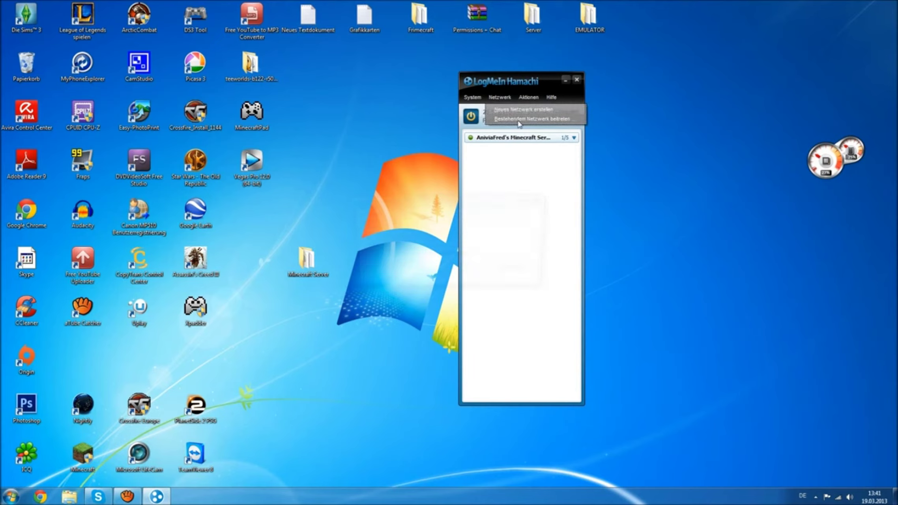
text(A)
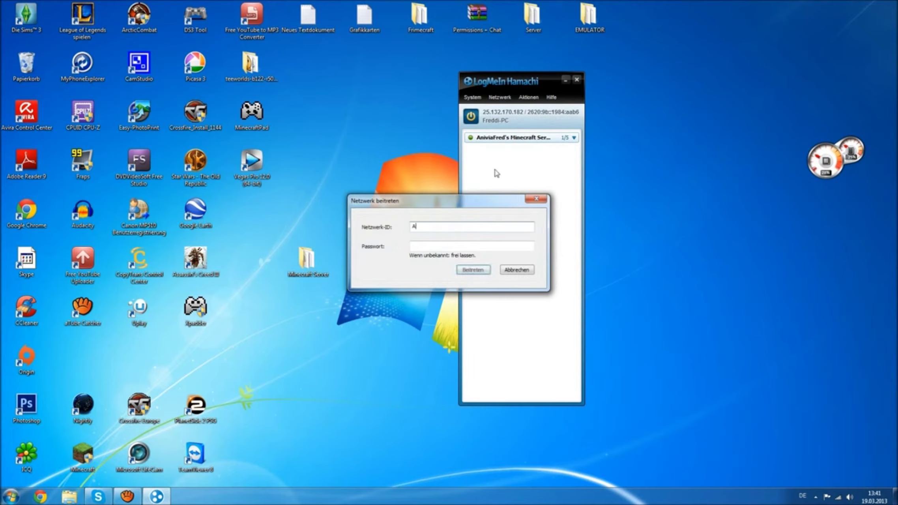
text(nviaFred's Minecraft Server)
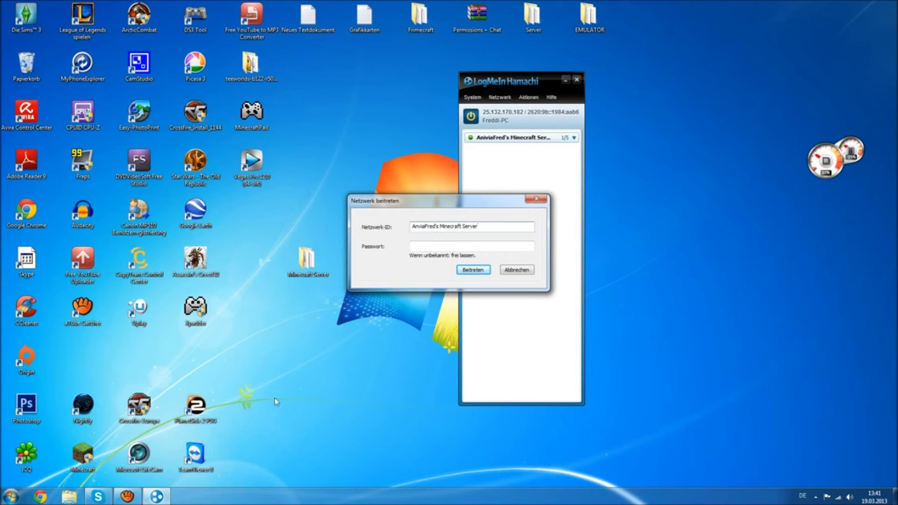
click(517, 270)
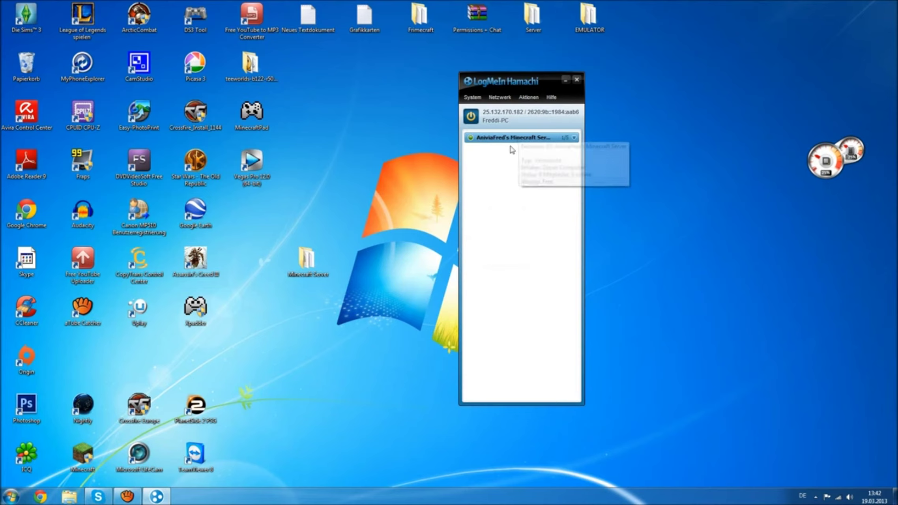